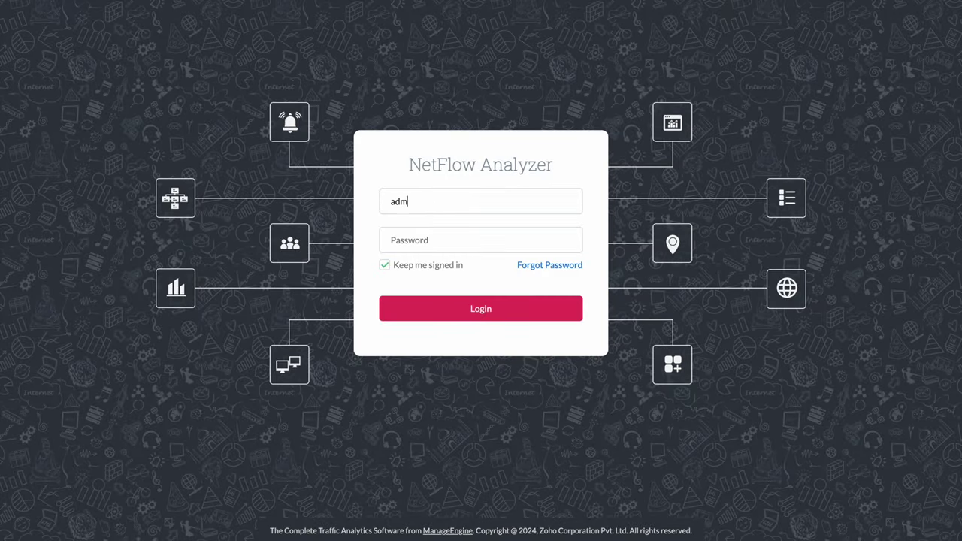
# - Sign in to NetFlow Analyzer with the admin username and its password
pyautogui.write('n')
pyautogui.press('Tab')
pyautogui.press('Return')
pyautogui.moveTo(631, 40)
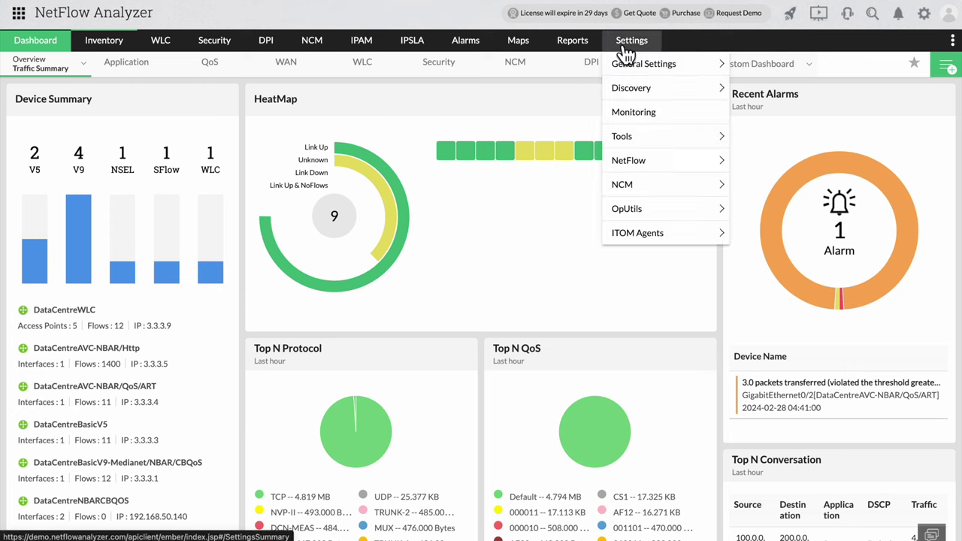
# - Open the Settings overview and go to the HighPerf Addon settings page
pyautogui.click(623, 49)
pyautogui.scroll(-3, 481, 301)
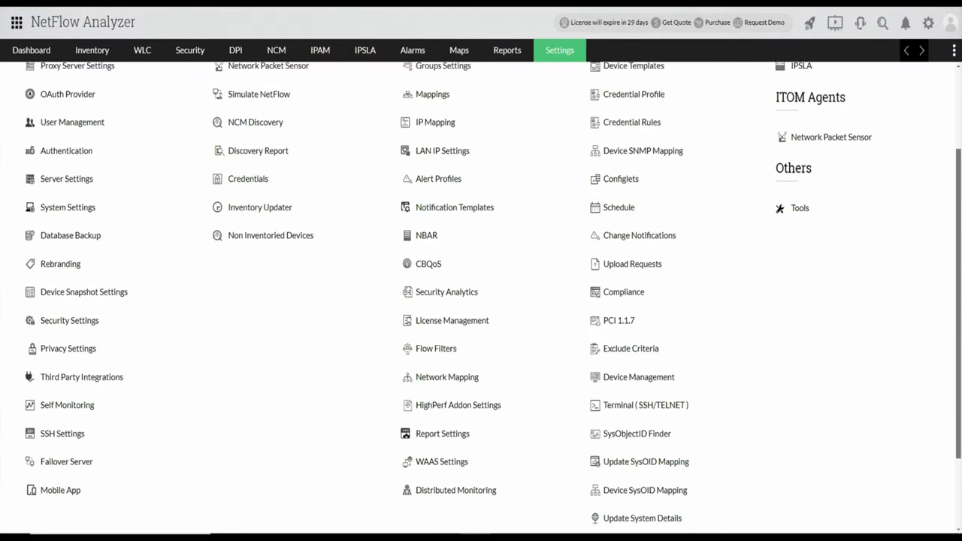
pyautogui.scroll(-2, 481, 301)
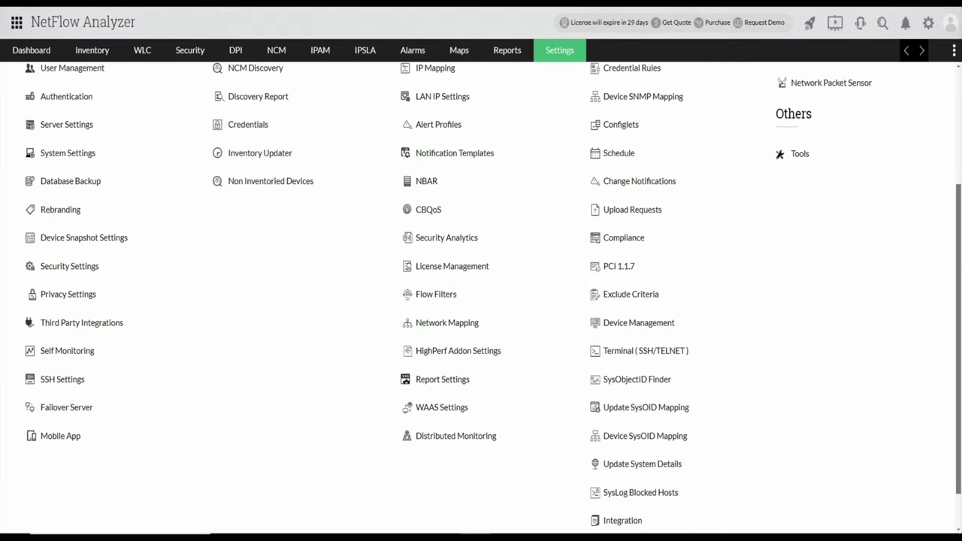
pyautogui.click(477, 351)
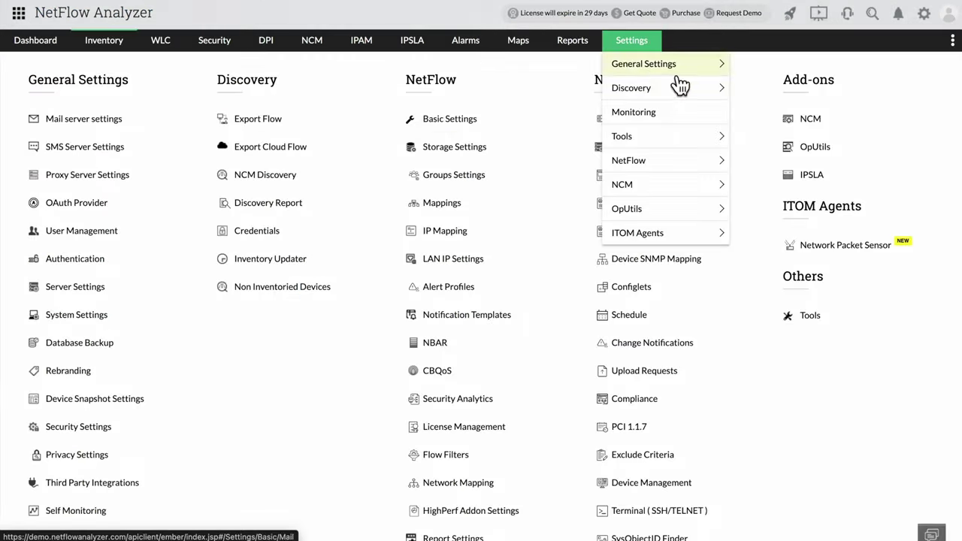
# - Open the Network Packet Sensor agent page and download its Windows installer
pyautogui.click(864, 247)
pyautogui.scroll(-3, 951, 342)
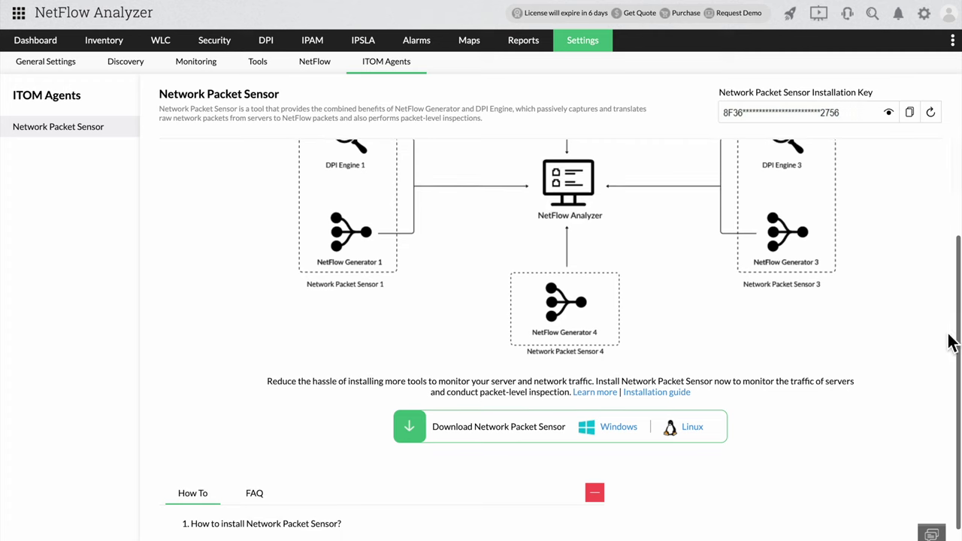
pyautogui.click(620, 428)
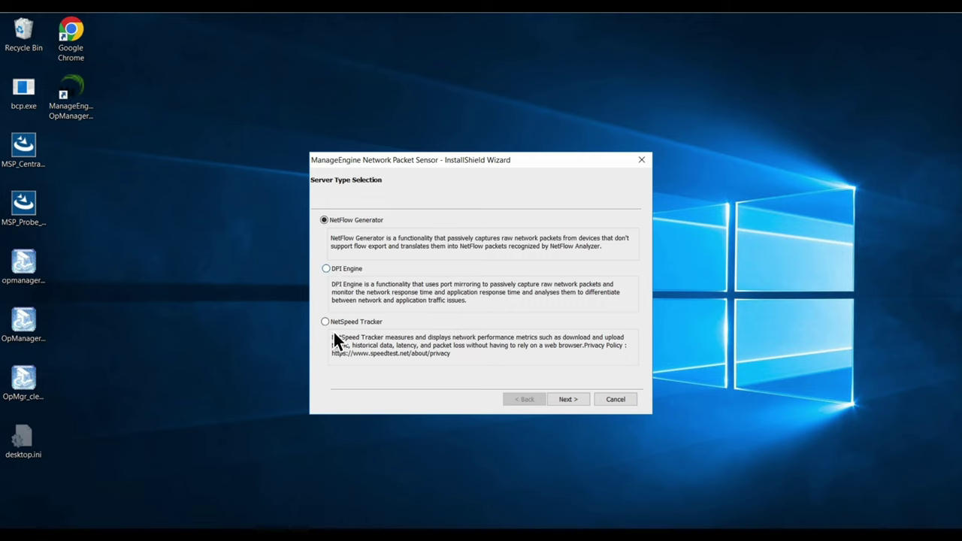
# - Register 'Network Packet Sensor' to host opmee-2k16-t4, port 8062, with the pasted installation key
pyautogui.click(568, 399)
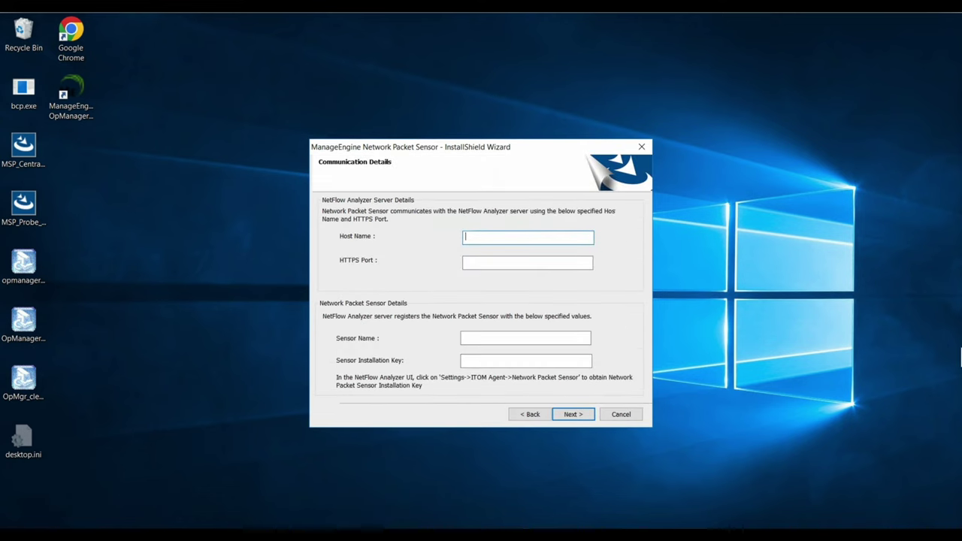
pyautogui.write('opmee')
pyautogui.write('-2k16-')
pyautogui.write('t4')
pyautogui.press('Tab')
pyautogui.write('8062')
pyautogui.press('Tab')
pyautogui.write('Network Packet Sensor')
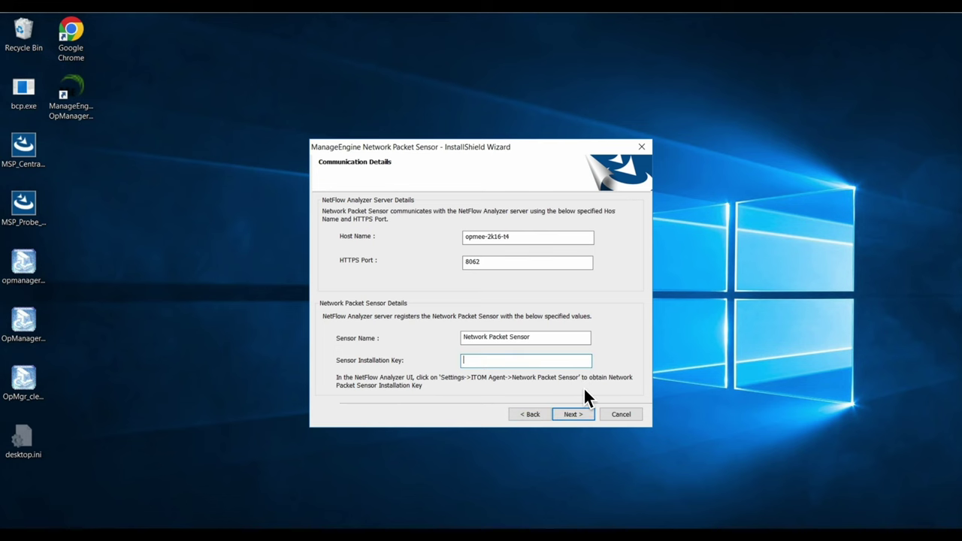
pyautogui.hotkey('ctrl', 'v')
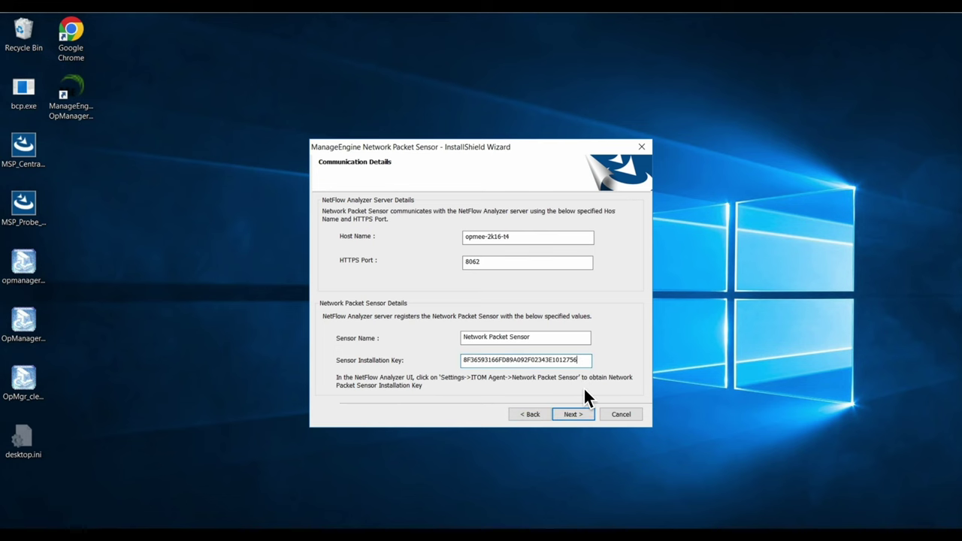
pyautogui.click(575, 414)
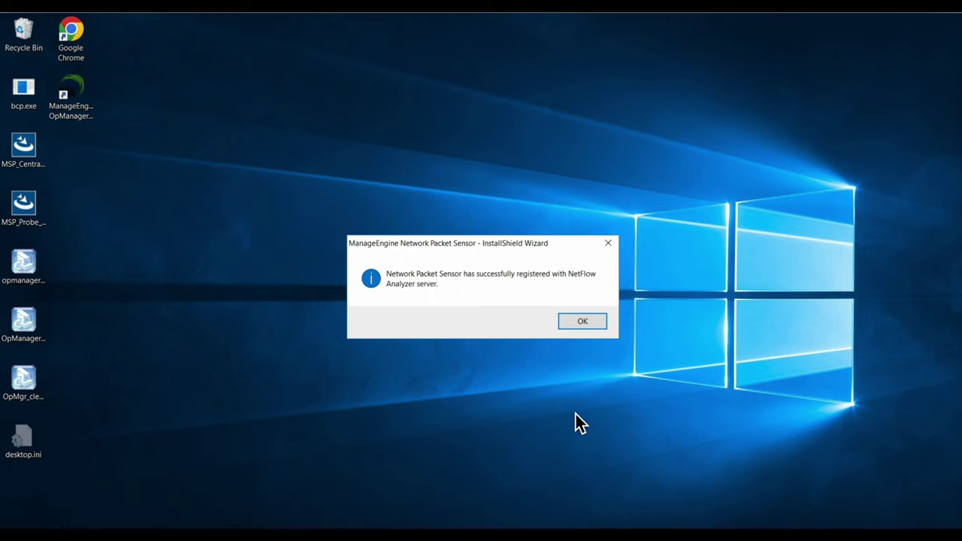
# - Acknowledge registration, keep the Intel network adapter, and finish the sensor installation
pyautogui.click(586, 324)
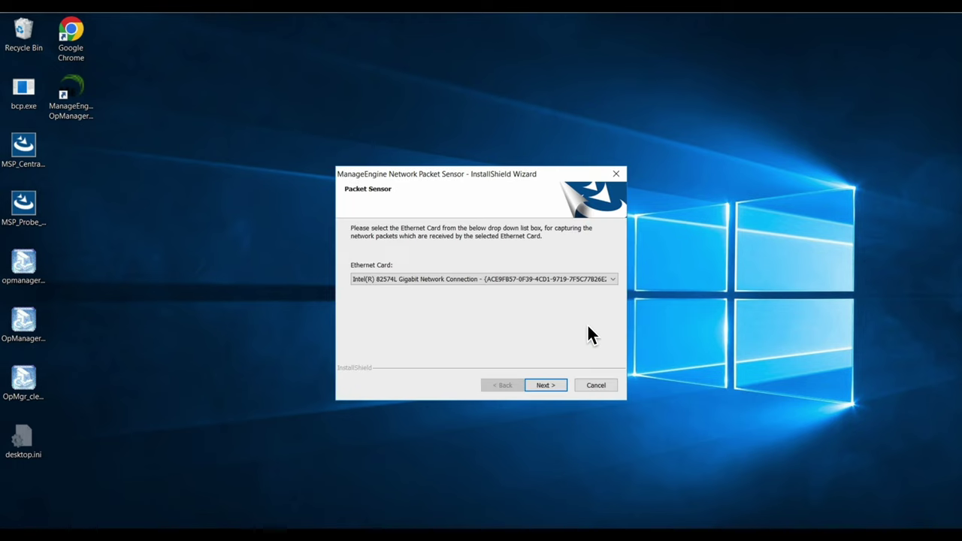
pyautogui.click(535, 280)
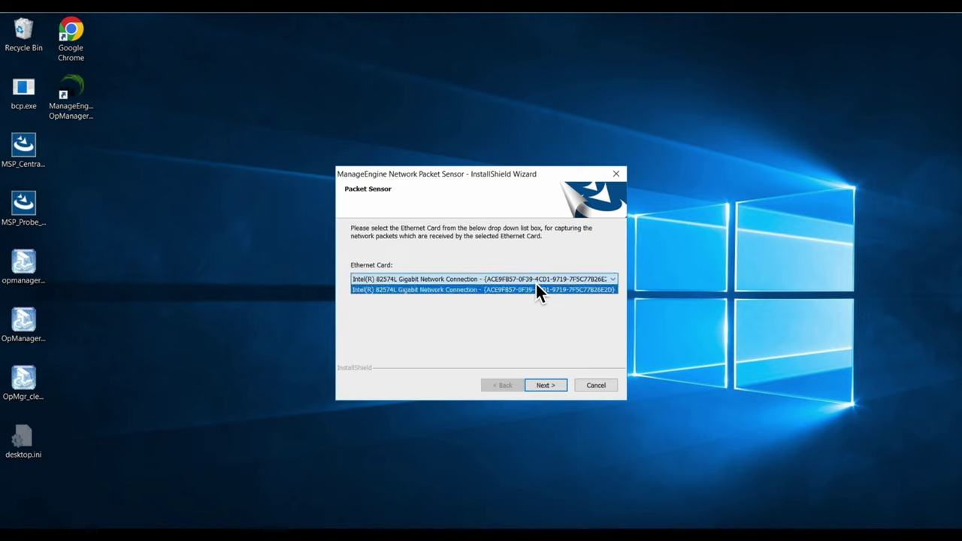
pyautogui.click(536, 284)
pyautogui.click(538, 283)
pyautogui.click(549, 386)
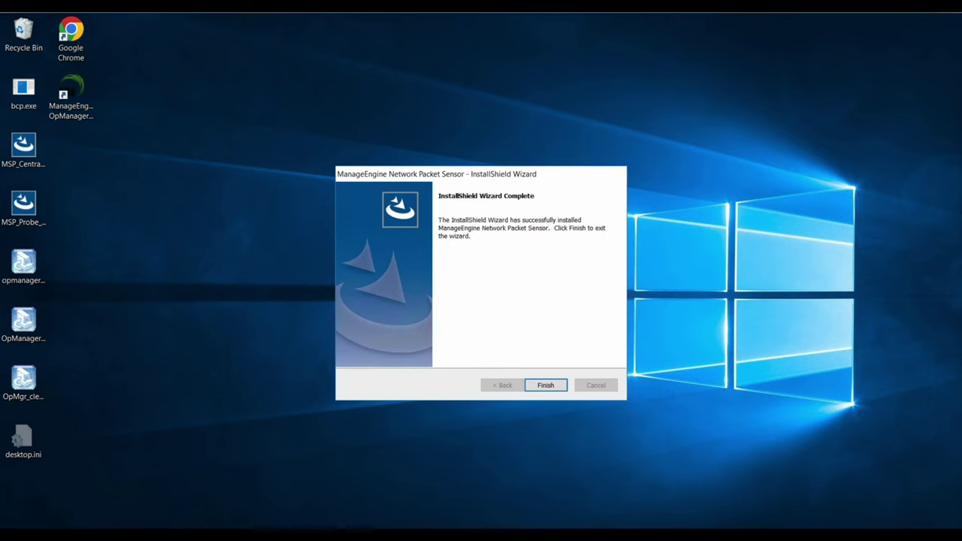
pyautogui.press('Return')
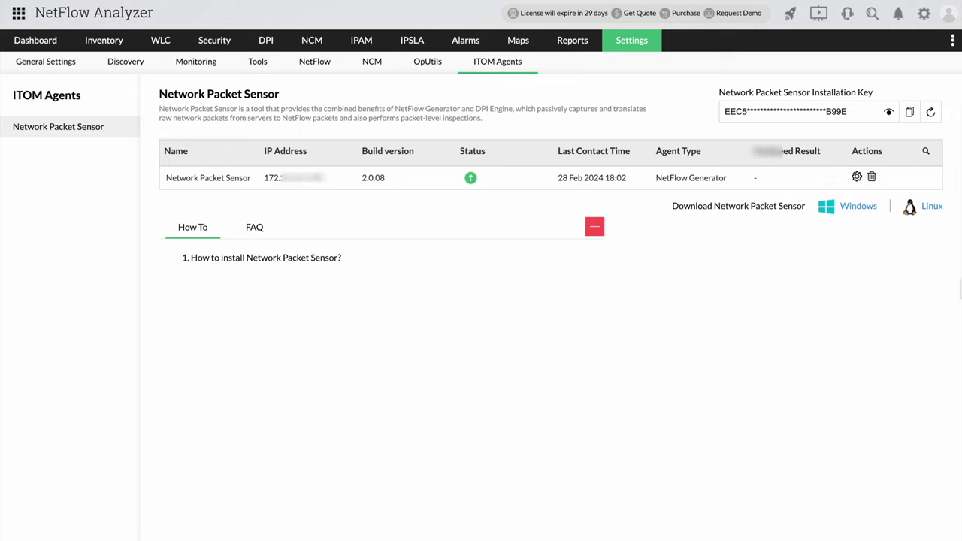
# - Switch on the DPI Engine in the Network Packet Sensor's configuration and confirm
pyautogui.click(857, 177)
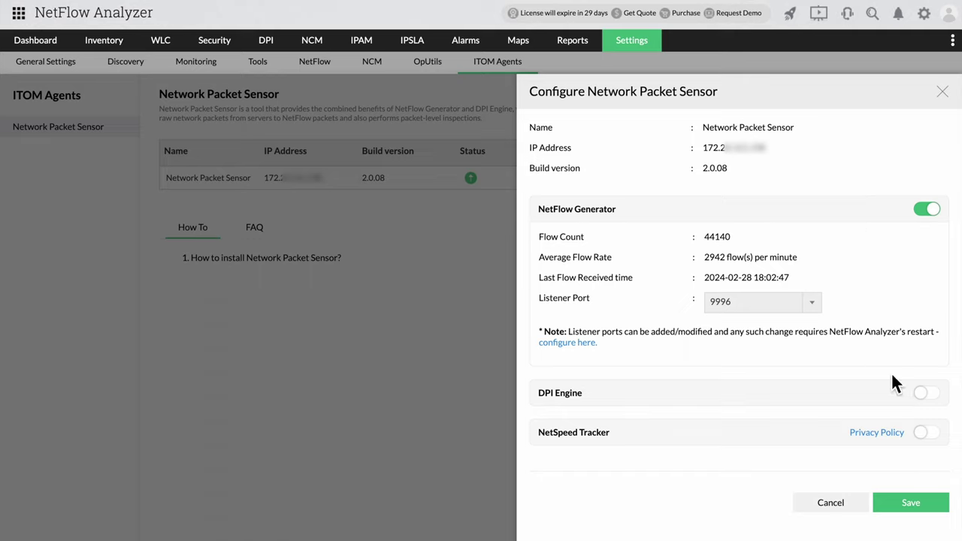
pyautogui.click(921, 394)
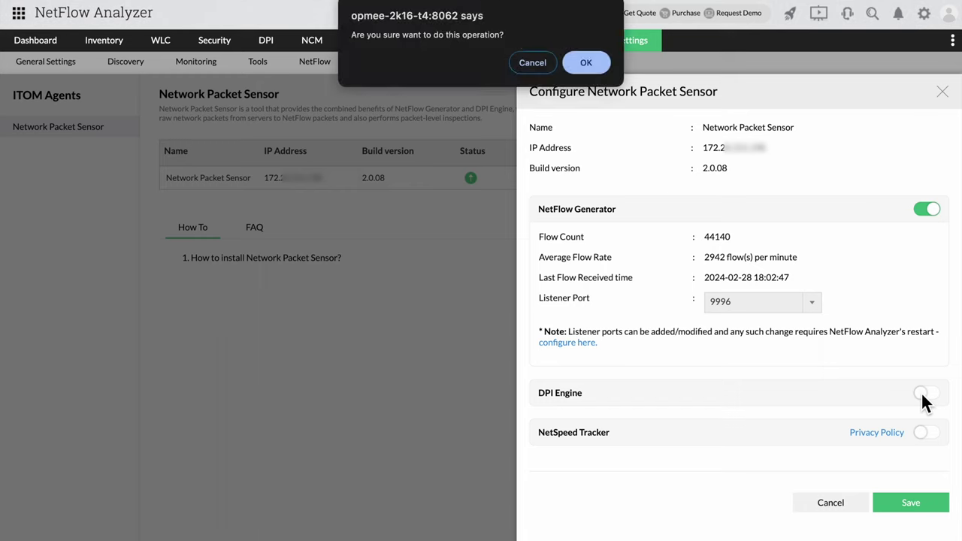
pyautogui.click(593, 68)
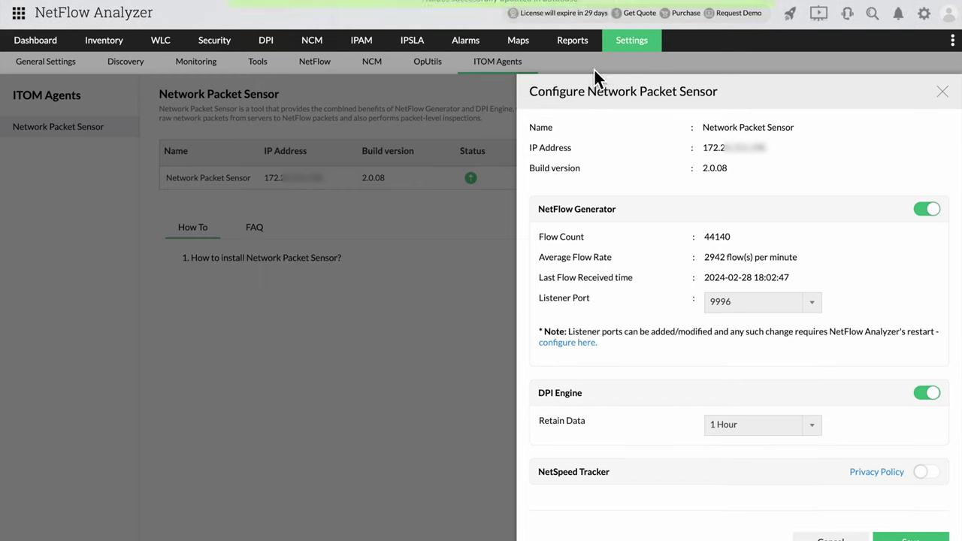
# - Enable NetSpeed Tracker and accept its privacy policy
pyautogui.click(925, 473)
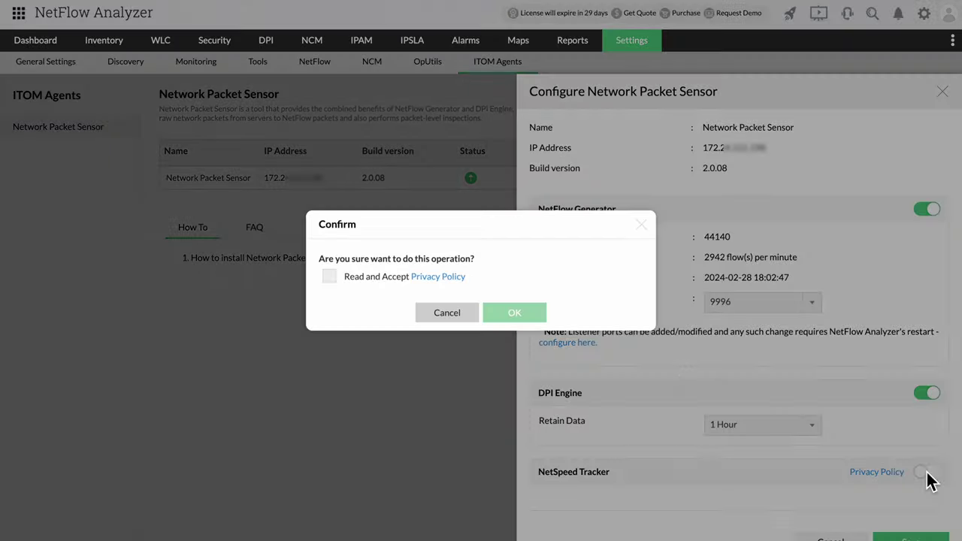
pyautogui.click(329, 277)
pyautogui.click(526, 314)
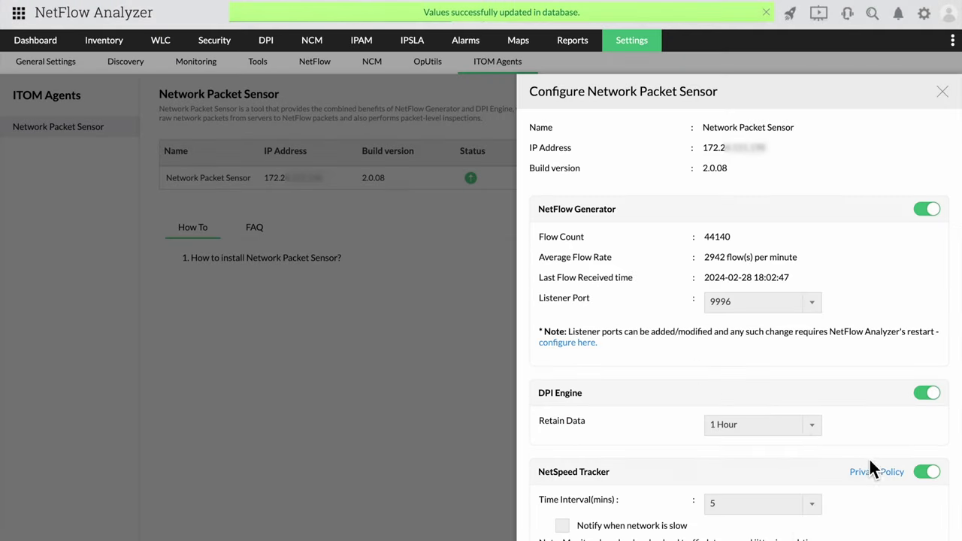
pyautogui.scroll(-2, 869, 458)
pyautogui.scroll(-1, 866, 457)
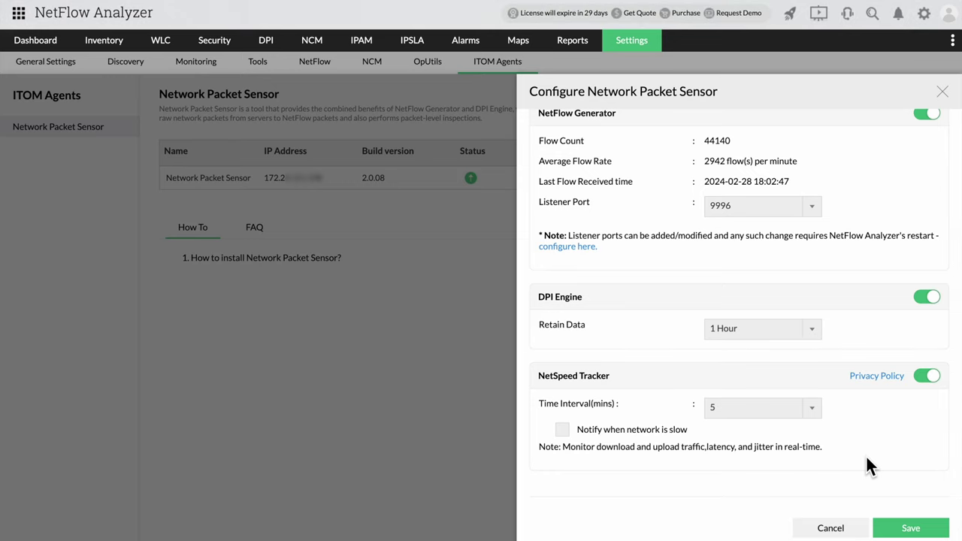
# - Turn on slow-network notifications at 5 Mbps upload and 10 Mbps download
pyautogui.click(562, 429)
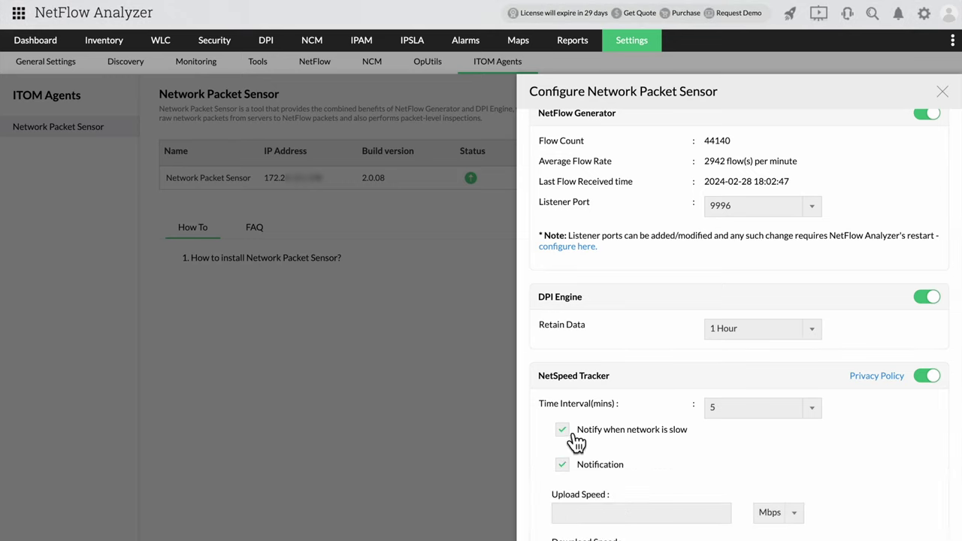
pyautogui.scroll(-1, 614, 447)
pyautogui.click(616, 431)
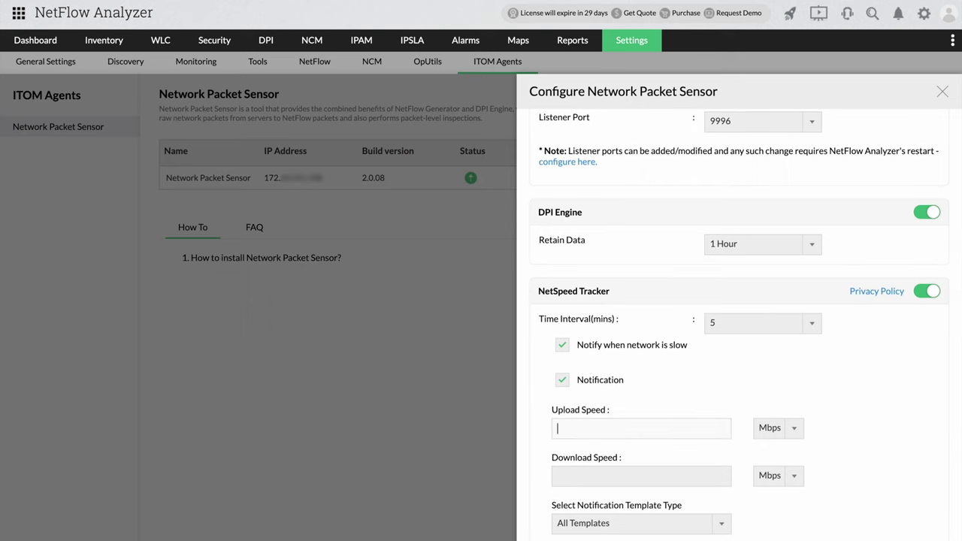
pyautogui.write('5')
pyautogui.click(717, 474)
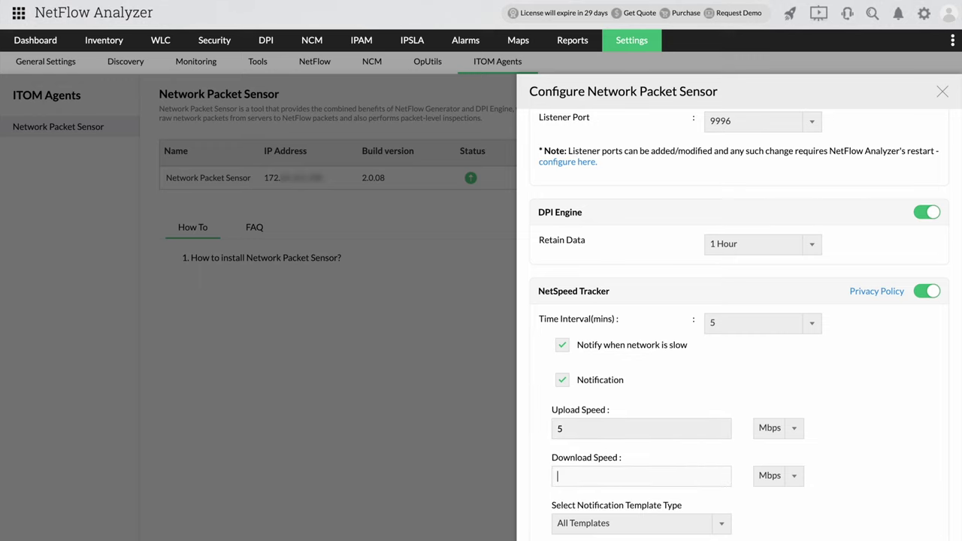
pyautogui.write('10')
pyautogui.scroll(-3, 762, 470)
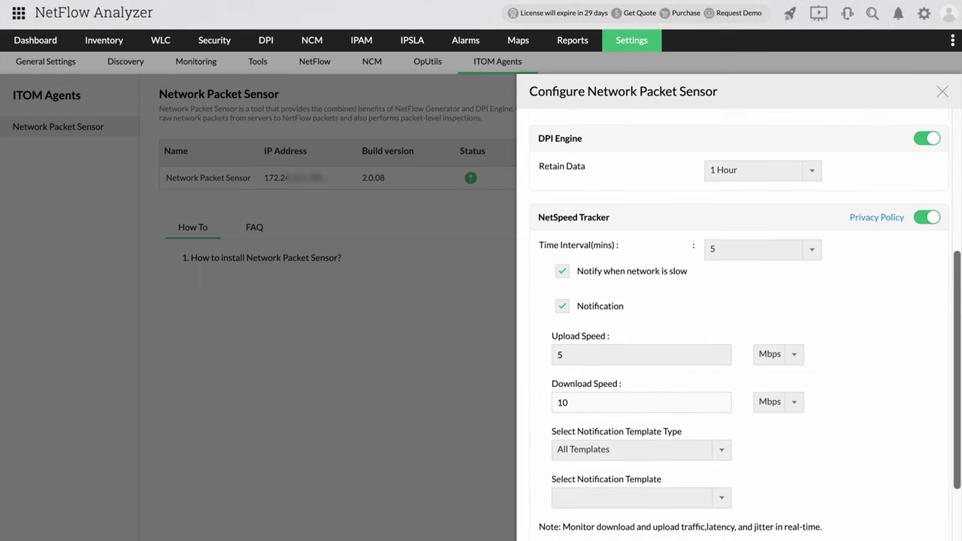
# - Use the Email Netspeed tracker notification template and save the sensor configuration
pyautogui.click(639, 425)
pyautogui.click(571, 315)
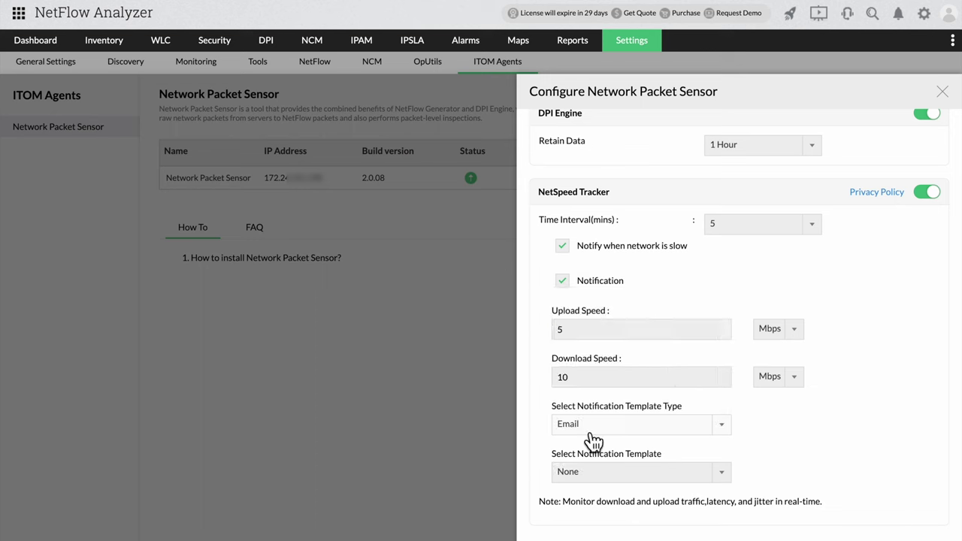
pyautogui.click(594, 471)
pyautogui.click(599, 507)
pyautogui.scroll(-2, 759, 492)
pyautogui.click(906, 512)
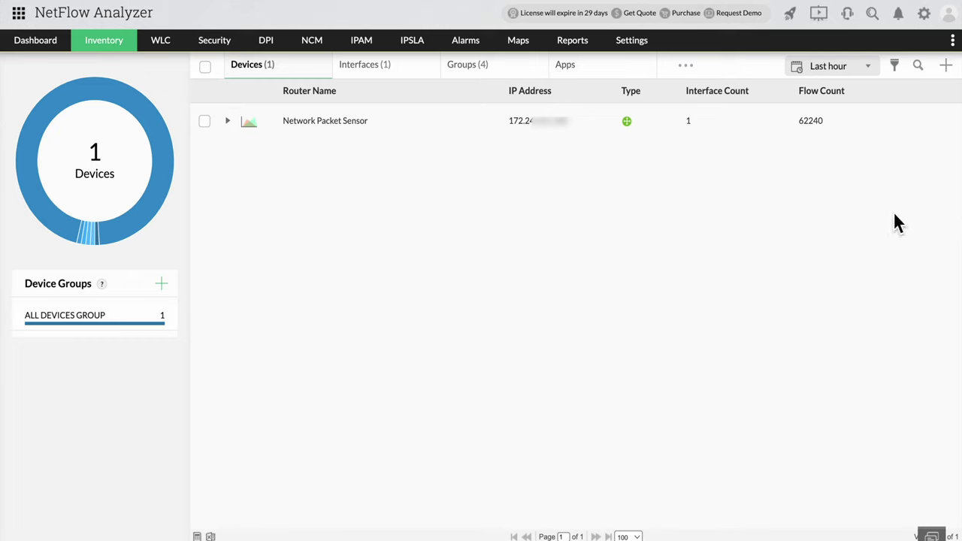
# - View the sensor's received flows, traffic volume, sources and destinations reports
pyautogui.click(350, 122)
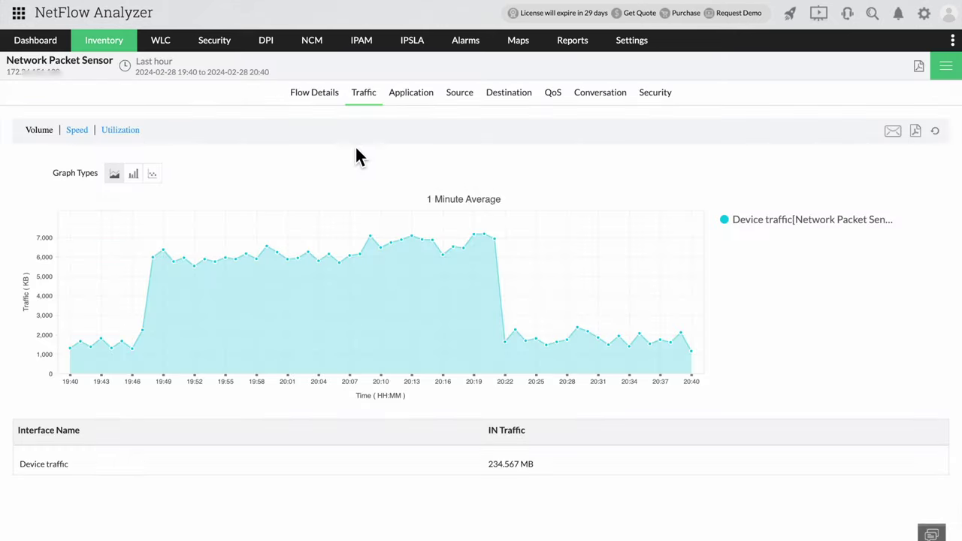
pyautogui.click(329, 105)
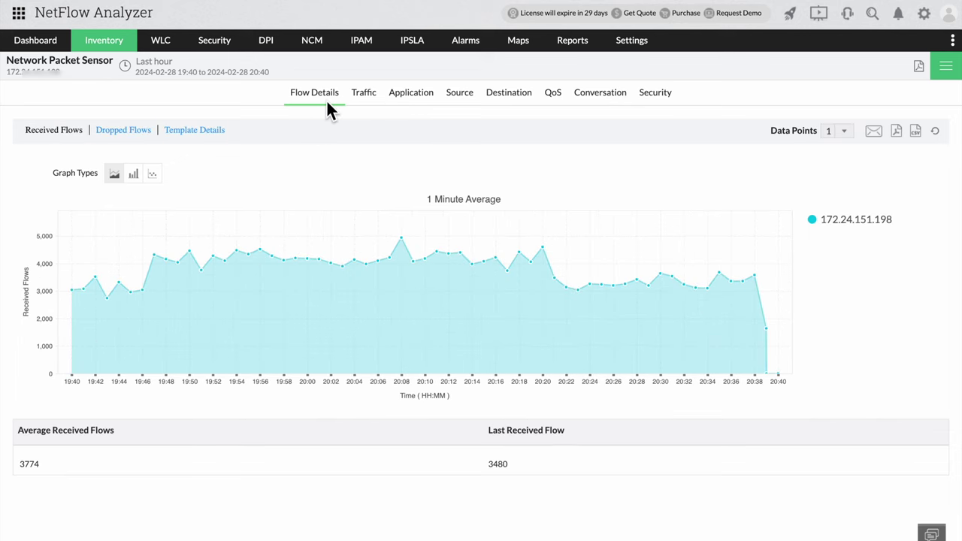
pyautogui.click(357, 101)
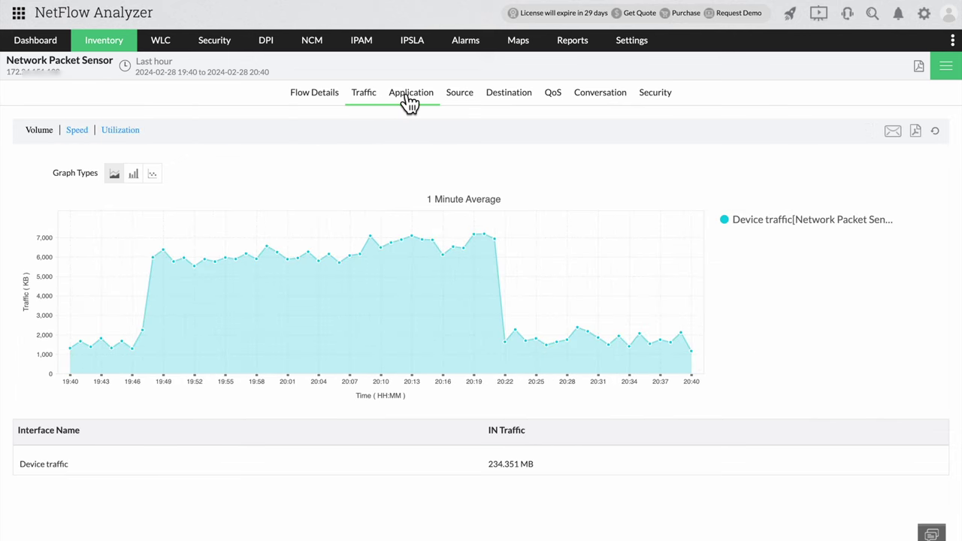
pyautogui.click(467, 96)
pyautogui.click(490, 96)
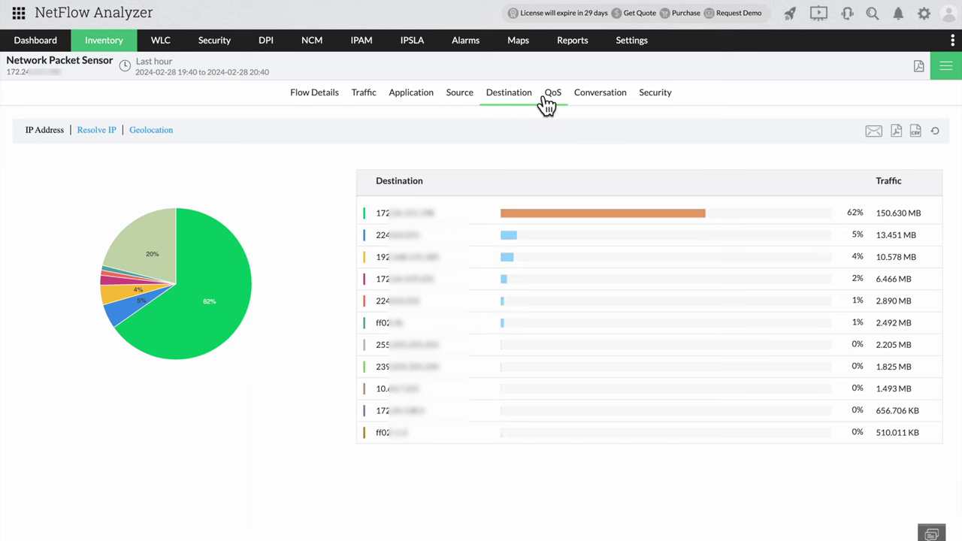
# - View the sensor's QoS, conversation and security events reports
pyautogui.click(549, 102)
pyautogui.click(586, 102)
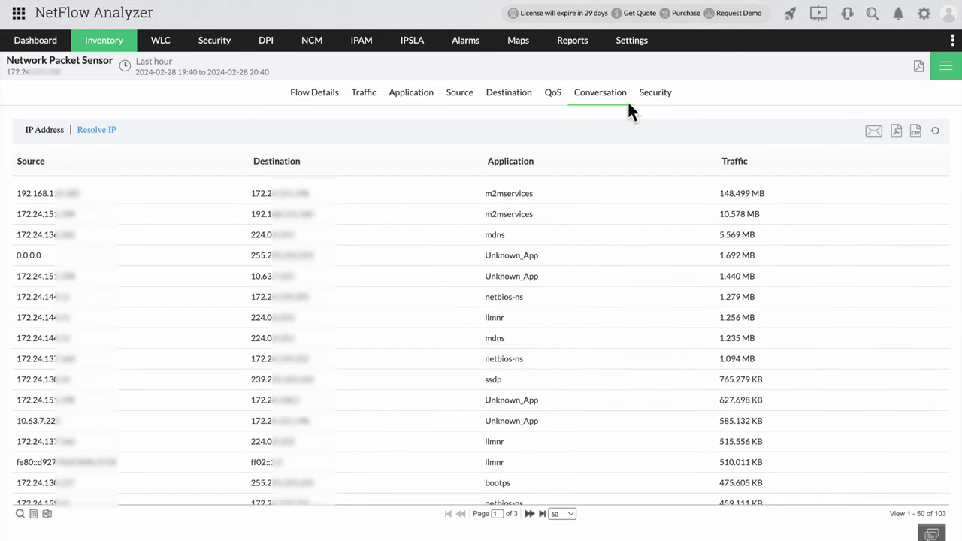
pyautogui.click(646, 104)
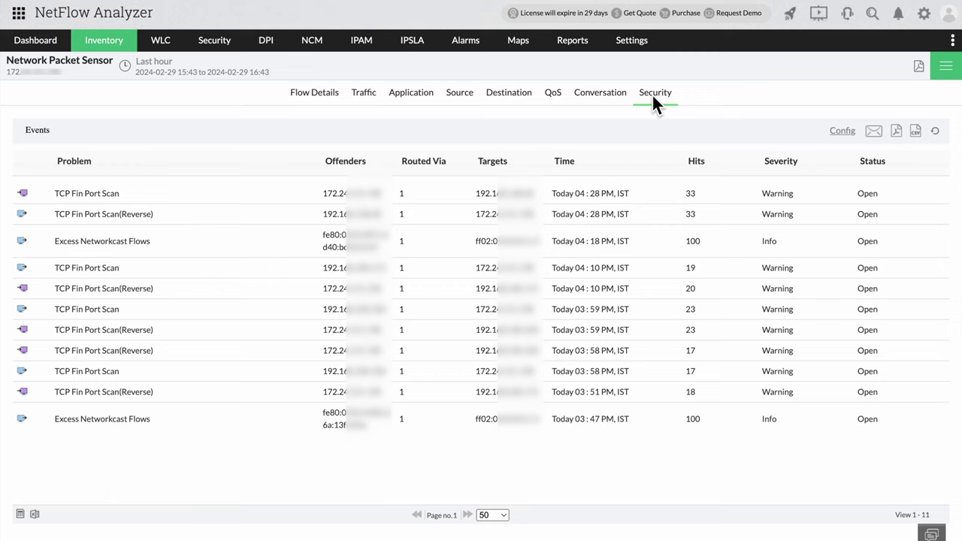
# - Generate the NetSpeed Tracker Report with the time period kept at Last hour
pyautogui.click(574, 40)
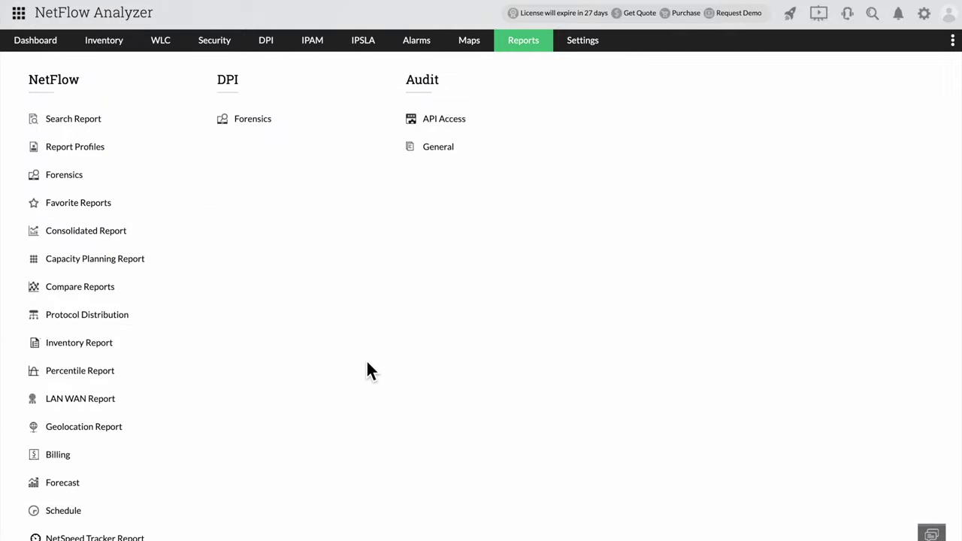
pyautogui.scroll(-1, 256, 375)
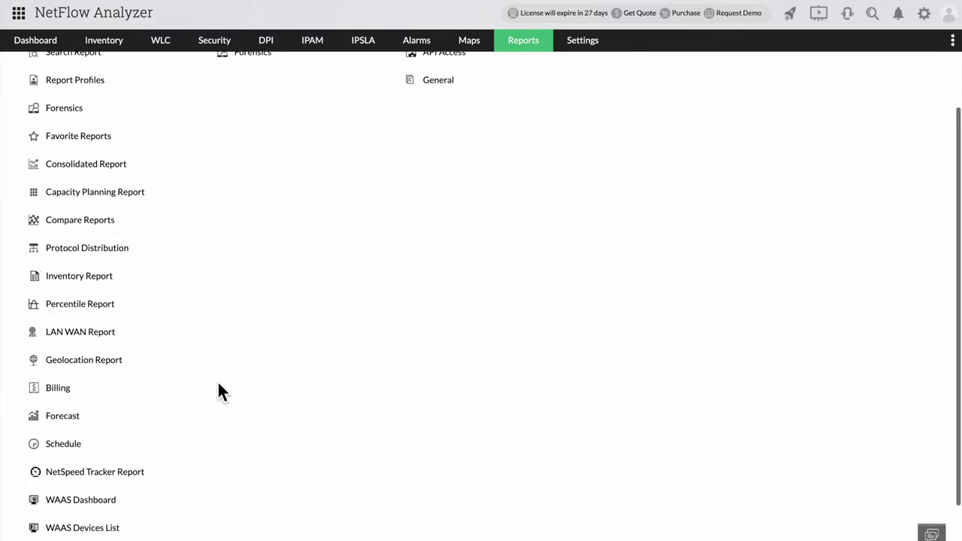
pyautogui.click(104, 471)
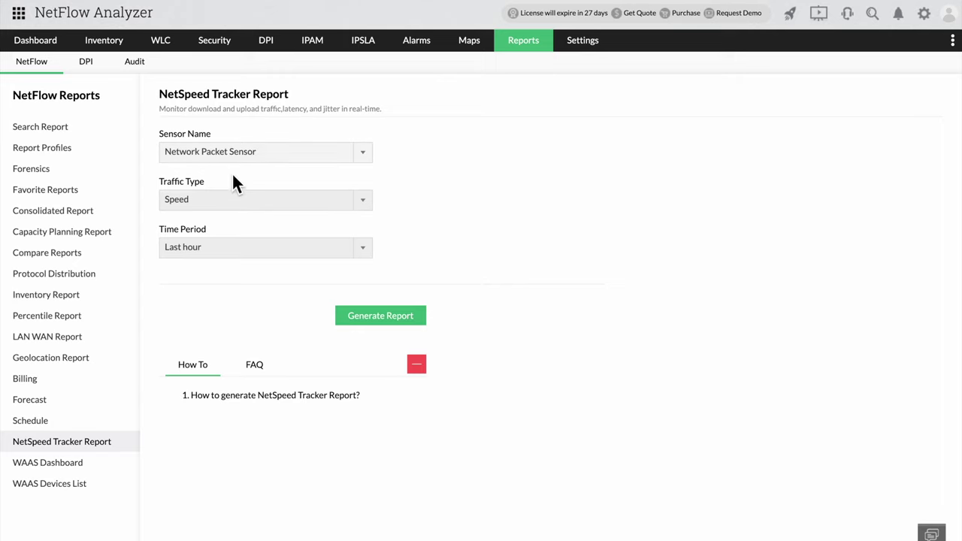
pyautogui.click(227, 250)
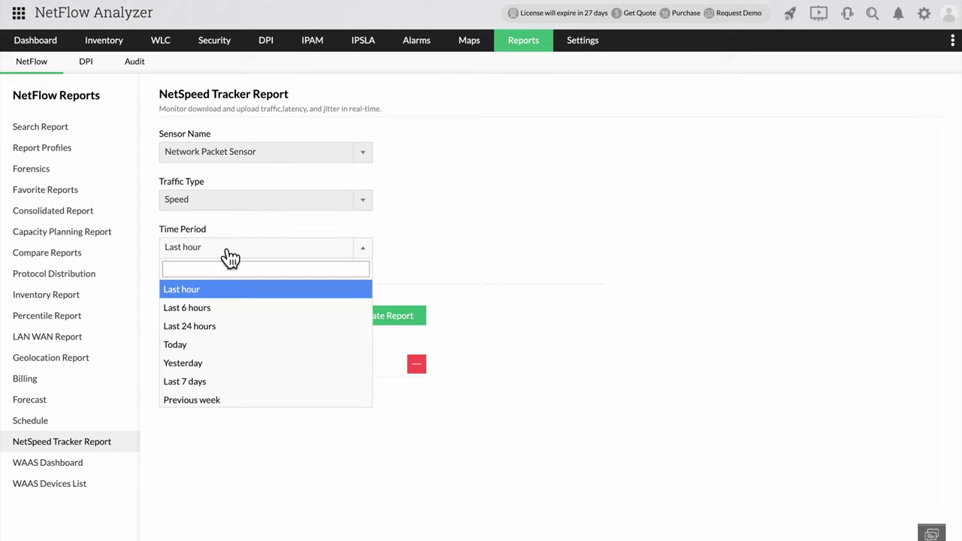
pyautogui.click(230, 256)
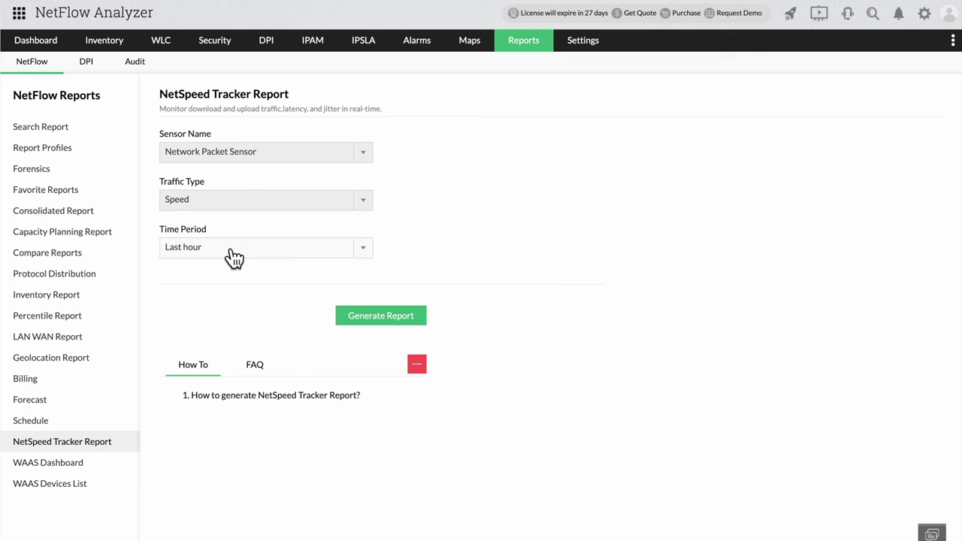
pyautogui.click(369, 317)
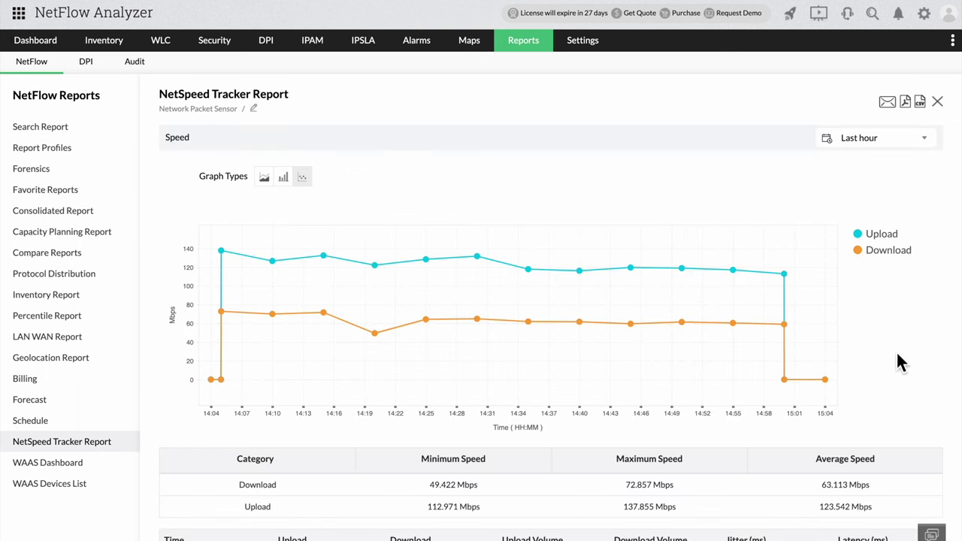
pyautogui.scroll(-2, 902, 353)
pyautogui.scroll(-4, 931, 364)
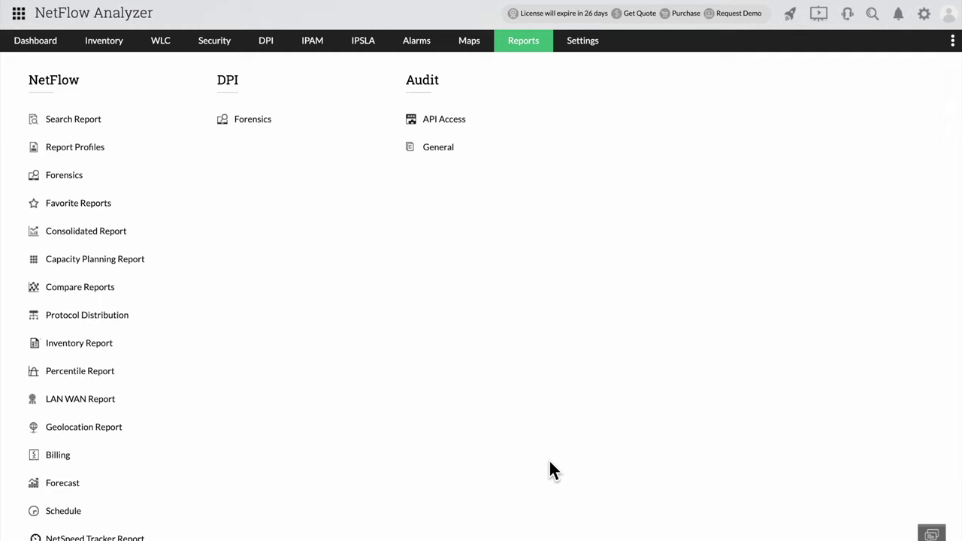
# - Generate a DPI Forensics report for all protocols, filtered by the pasted source IP
pyautogui.click(255, 130)
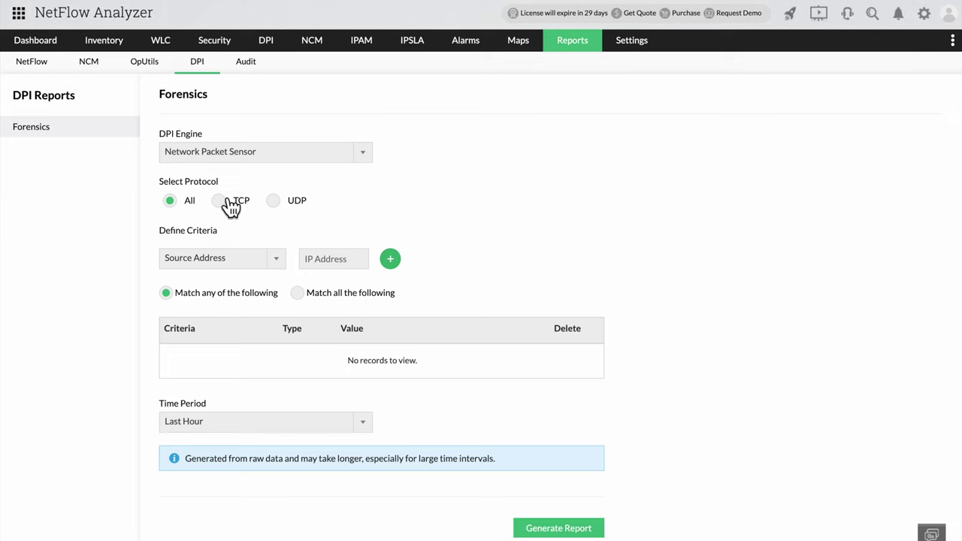
pyautogui.click(229, 203)
pyautogui.click(281, 203)
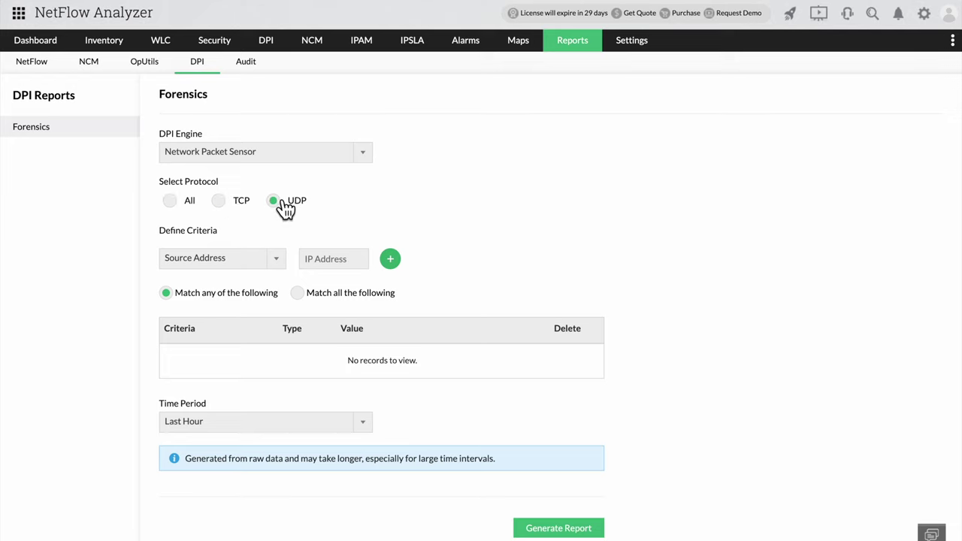
pyautogui.click(185, 203)
pyautogui.click(307, 259)
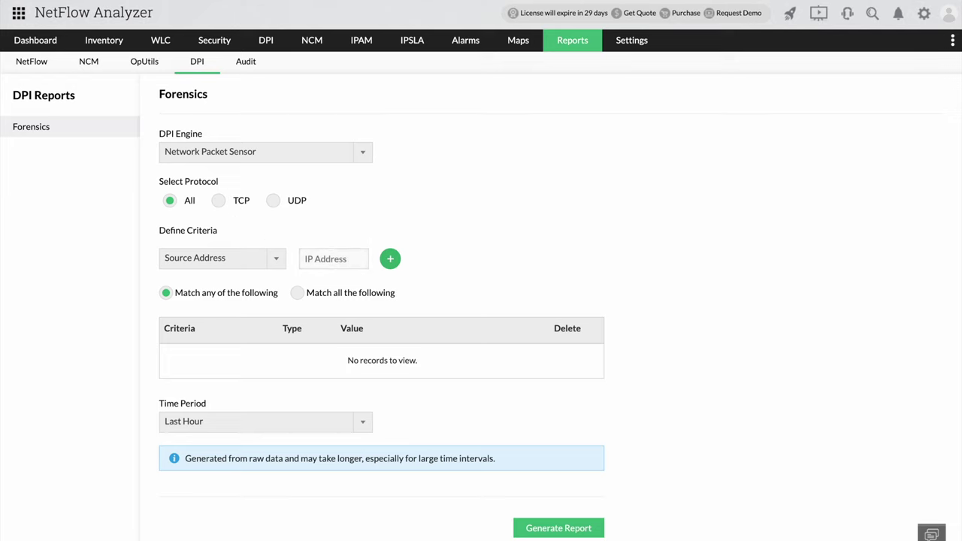
pyautogui.hotkey('ctrl', 'v')
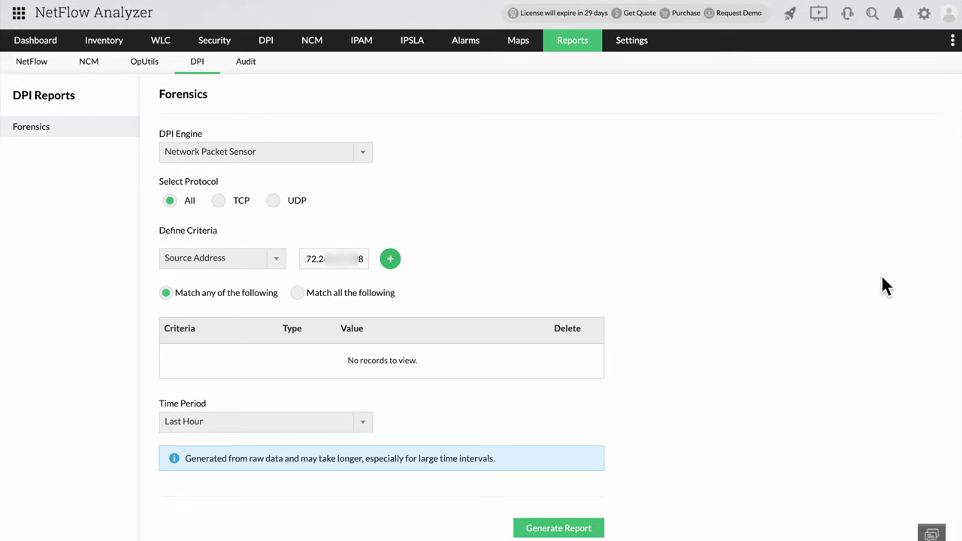
pyautogui.click(391, 260)
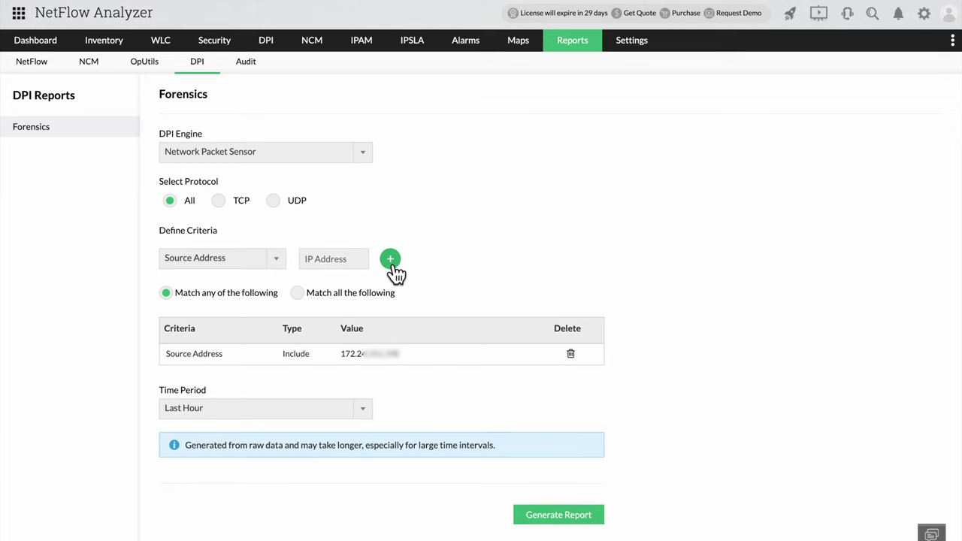
pyautogui.click(555, 515)
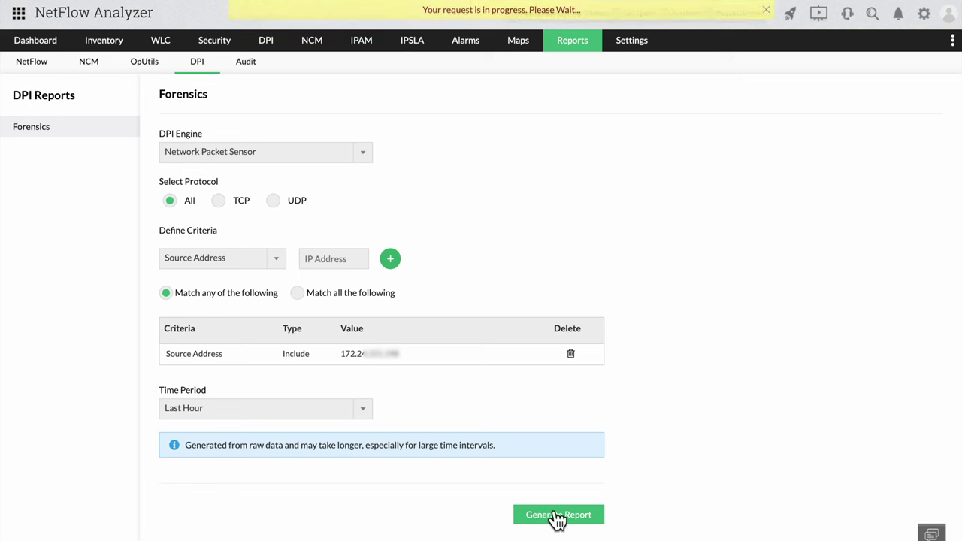
# - Review the forensics results and show the traffic chart as packet counts
pyautogui.scroll(-3, 955, 432)
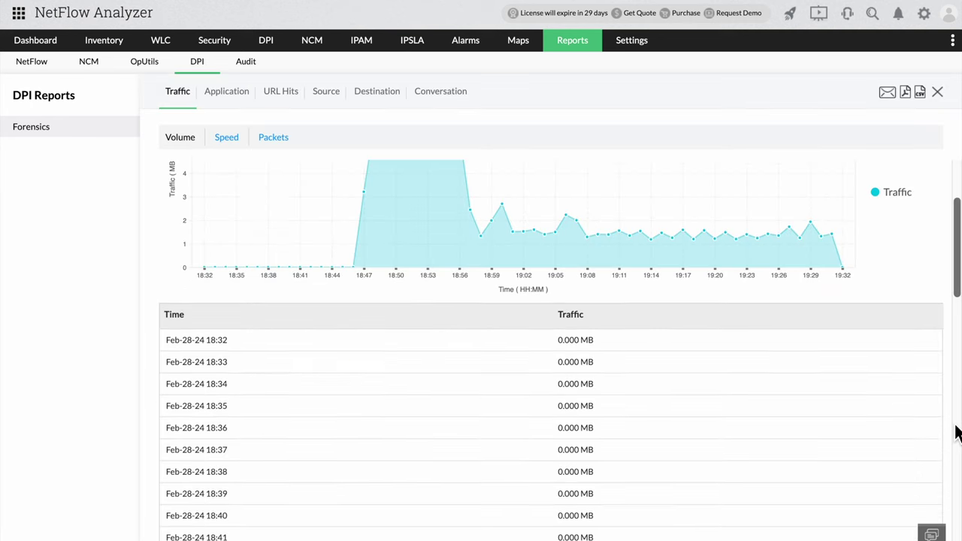
pyautogui.scroll(-5, 956, 432)
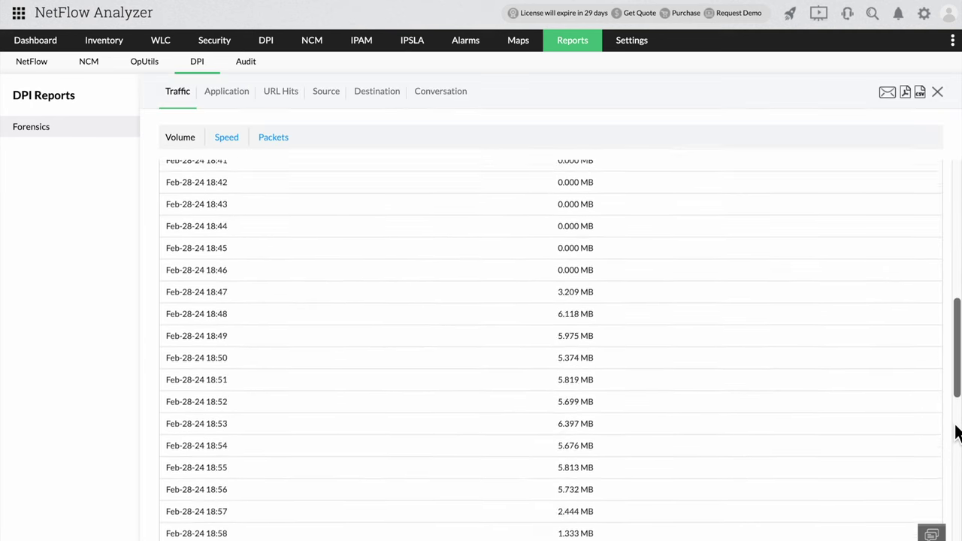
pyautogui.scroll(-2, 955, 432)
pyautogui.scroll(-1, 956, 432)
pyautogui.scroll(-2, 956, 432)
pyautogui.scroll(-2, 956, 432)
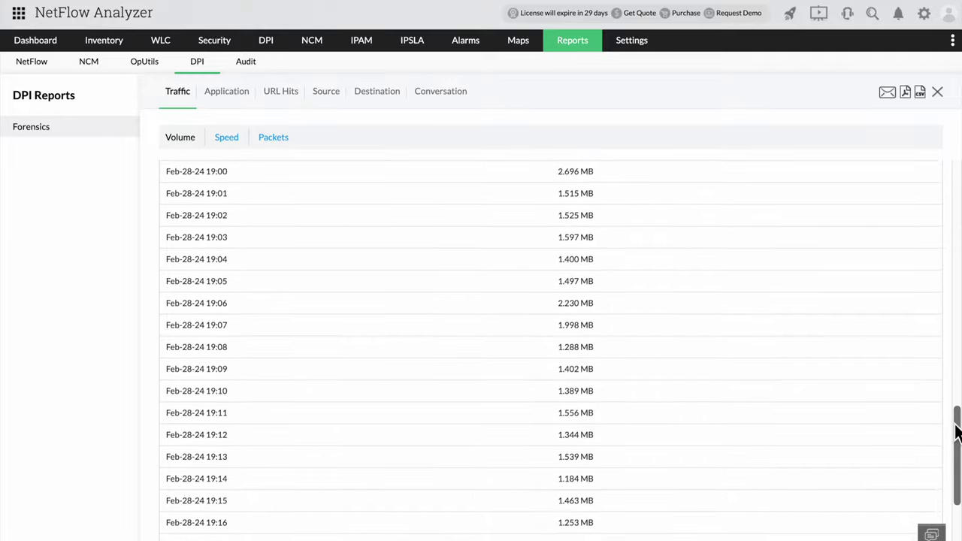
pyautogui.scroll(7, 754, 369)
pyautogui.scroll(5, 498, 278)
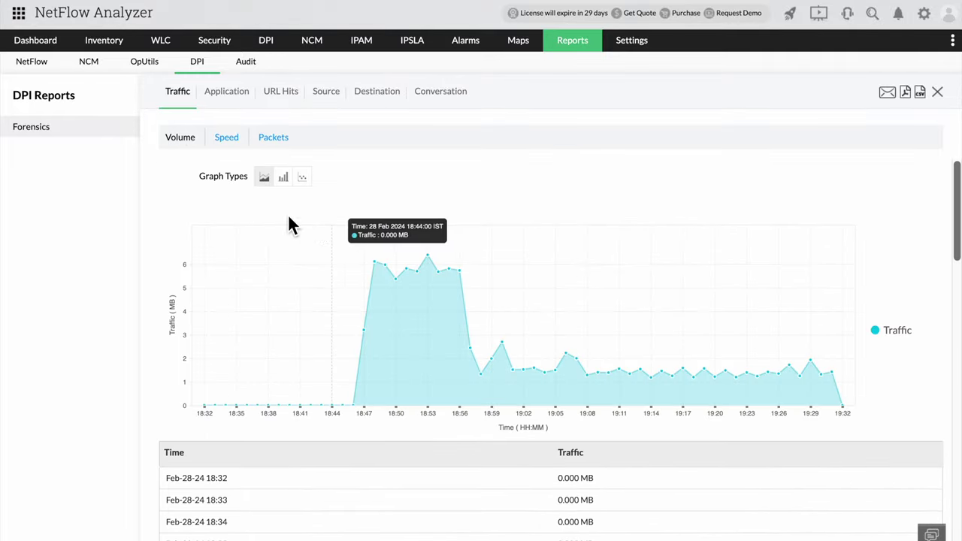
pyautogui.click(261, 140)
# - Step through the Application, URL Hits, Source, Destination and Conversation views
pyautogui.click(225, 96)
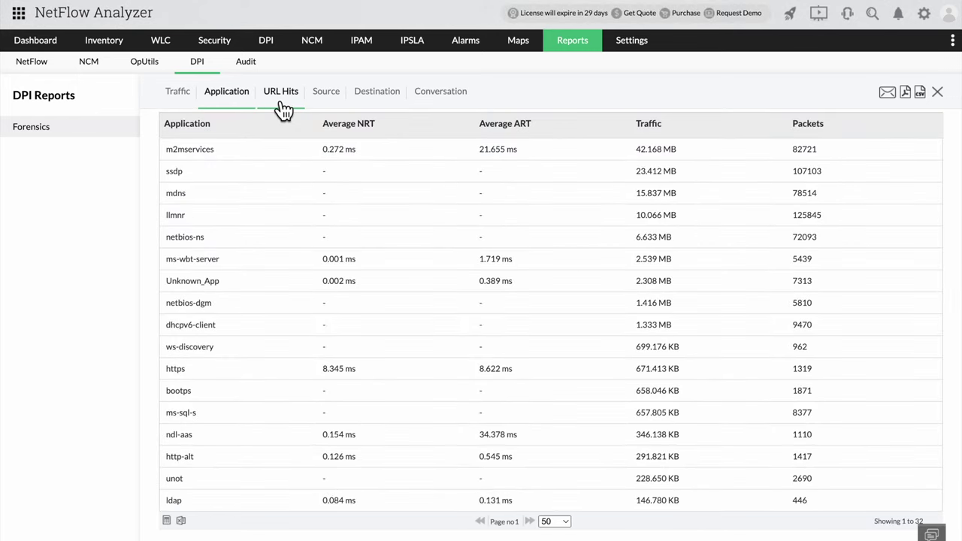
pyautogui.click(281, 101)
pyautogui.click(327, 97)
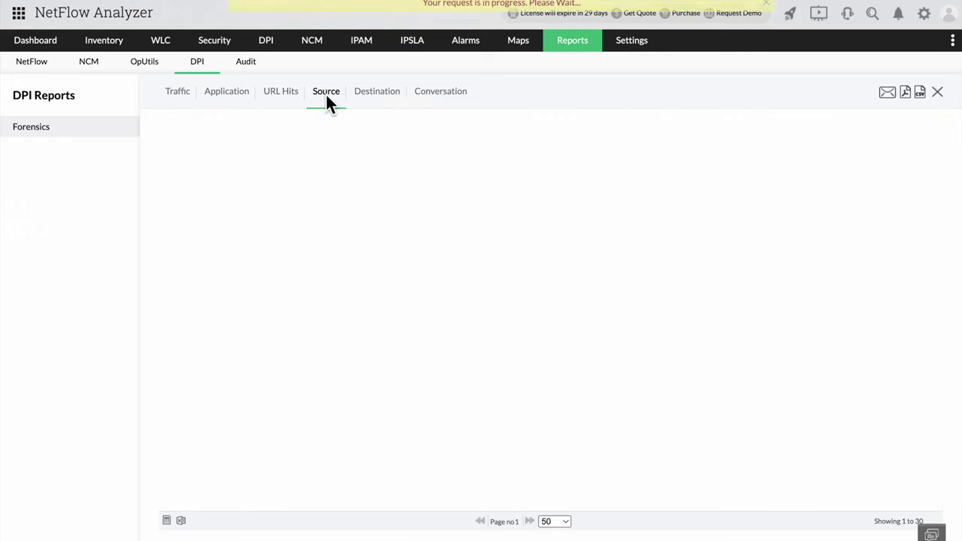
pyautogui.click(378, 97)
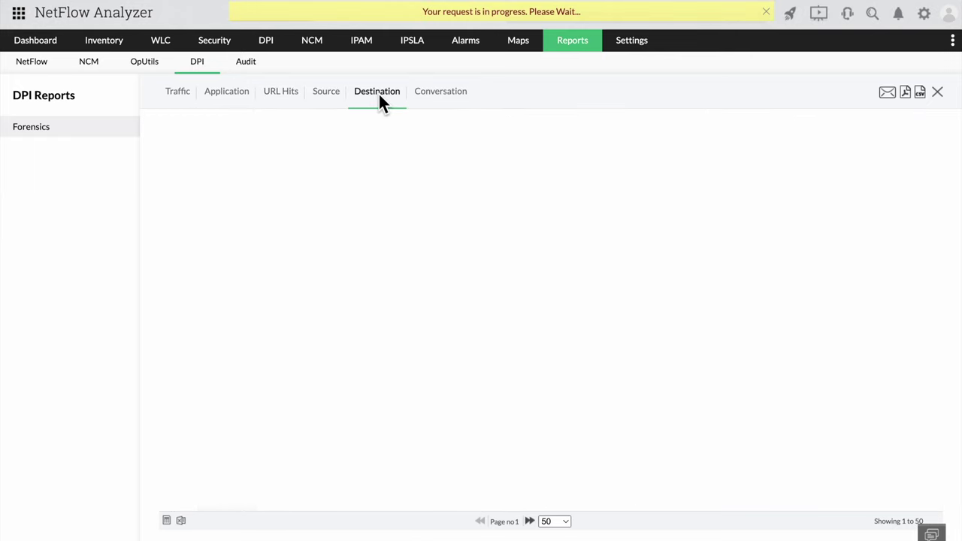
pyautogui.click(429, 97)
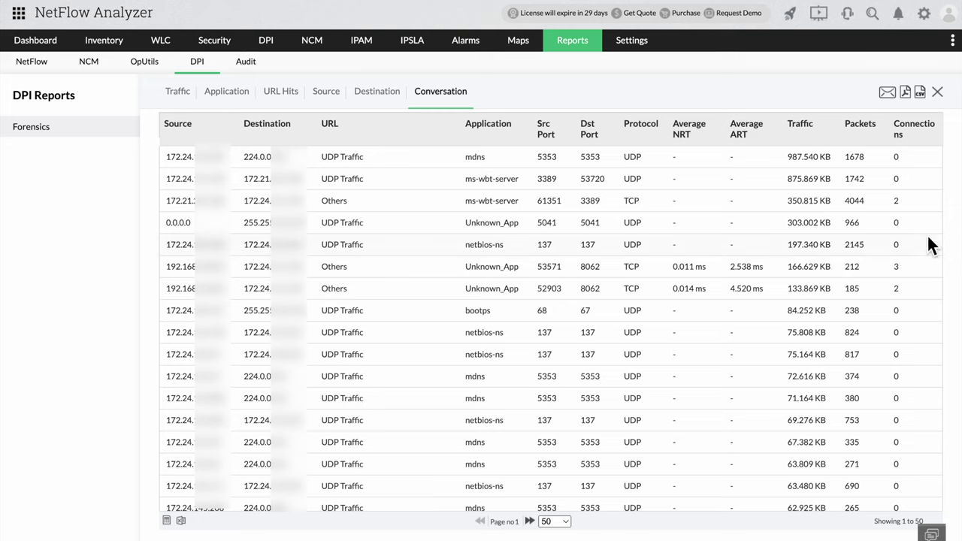
# - Browse the DPI TCP traffic by source, destination, URL and conversation
pyautogui.click(272, 48)
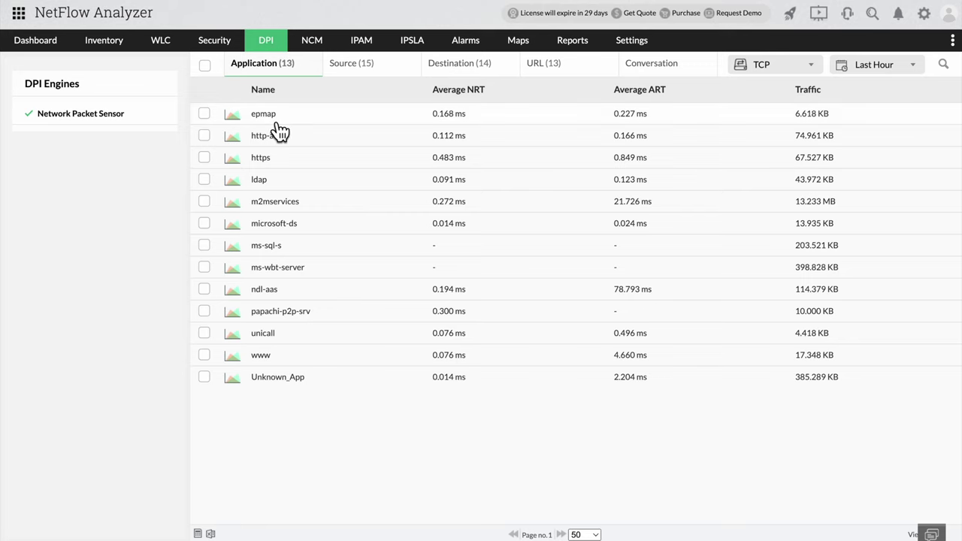
pyautogui.click(346, 69)
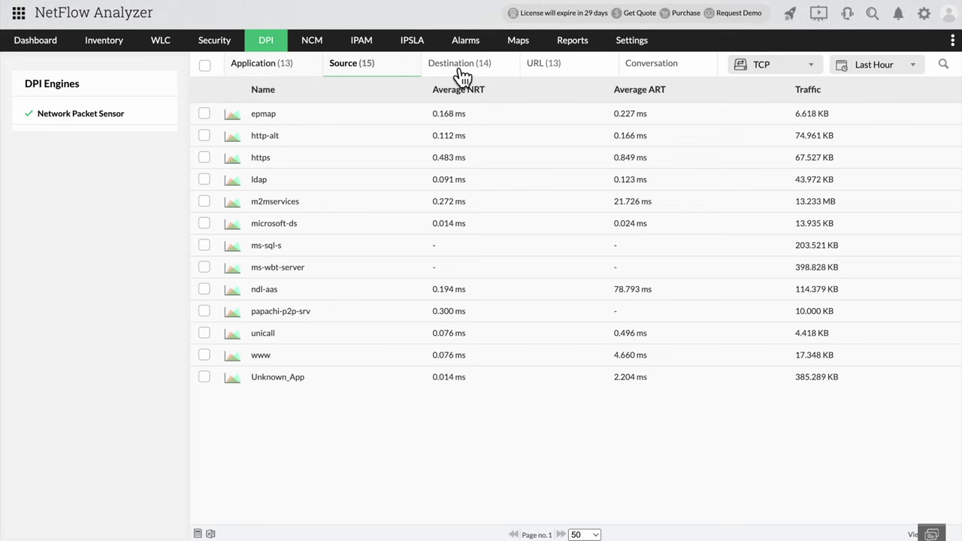
pyautogui.click(463, 68)
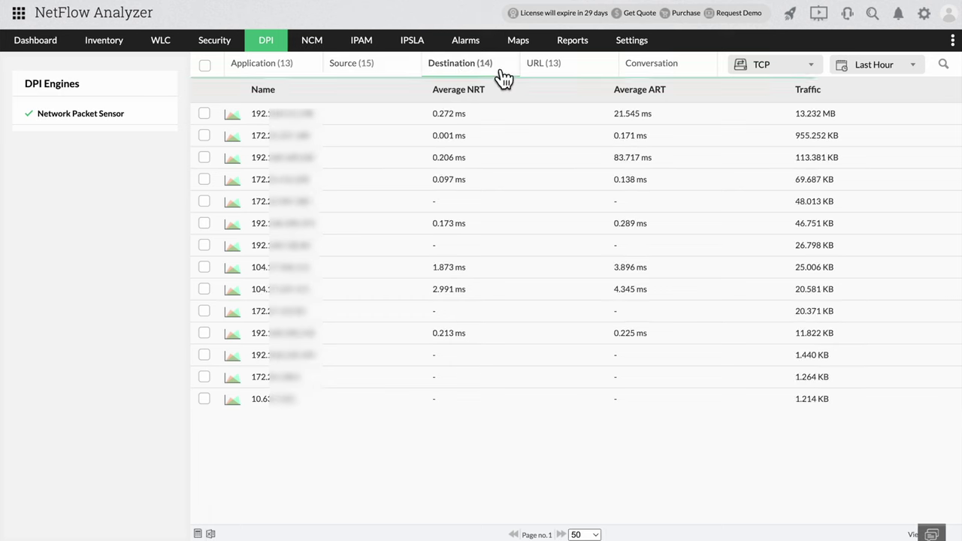
pyautogui.click(563, 73)
pyautogui.click(651, 74)
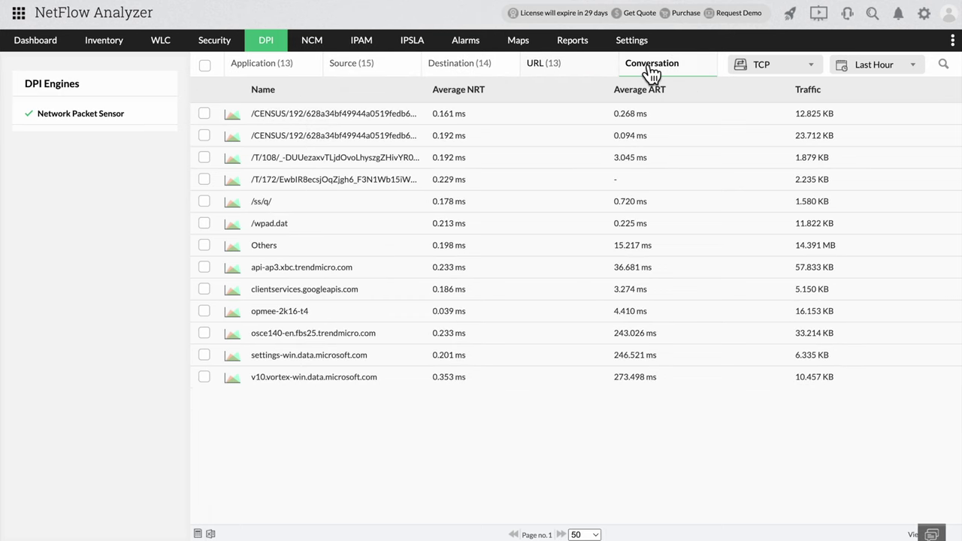
# - Switch DPI to UDP and show the acnet application's conversations
pyautogui.click(808, 66)
pyautogui.click(778, 105)
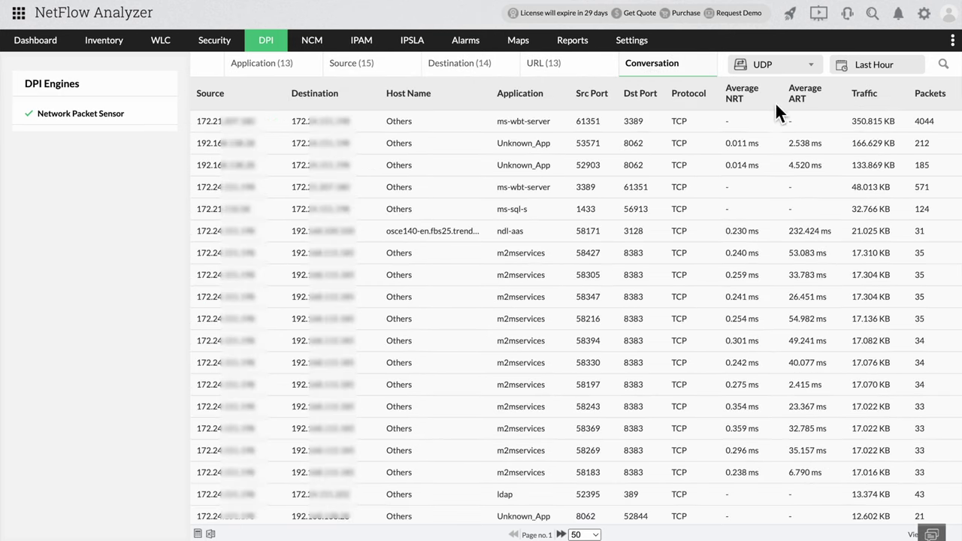
pyautogui.click(390, 68)
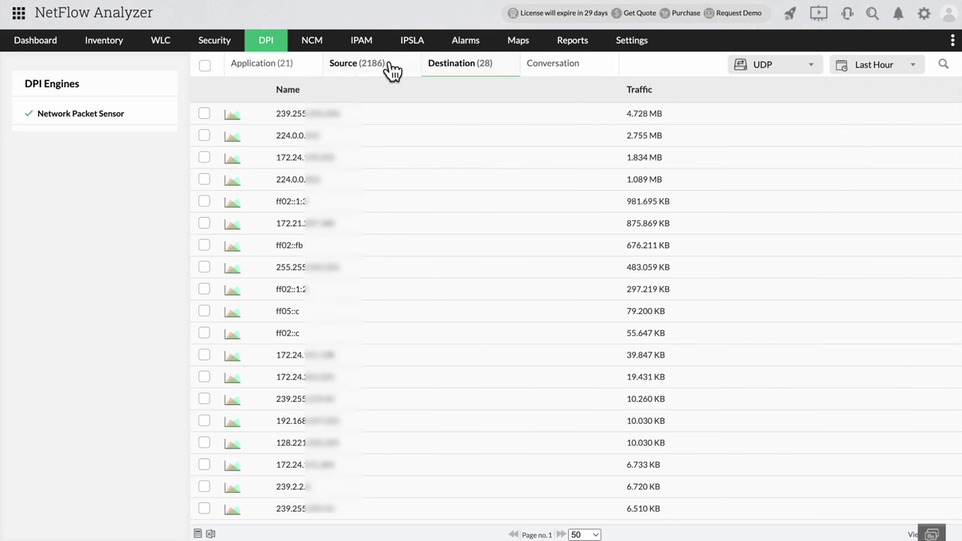
pyautogui.click(271, 65)
pyautogui.click(287, 114)
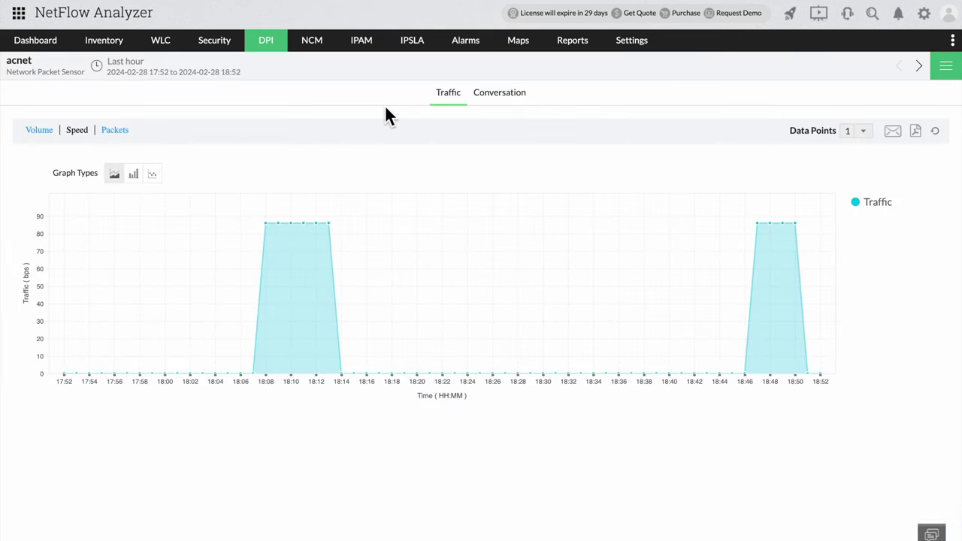
pyautogui.click(502, 94)
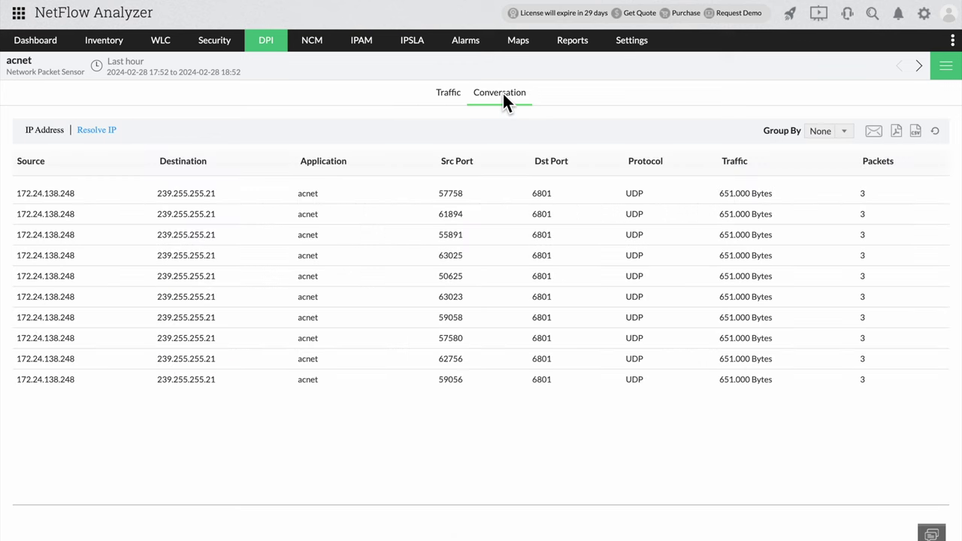
pyautogui.moveTo(35, 39)
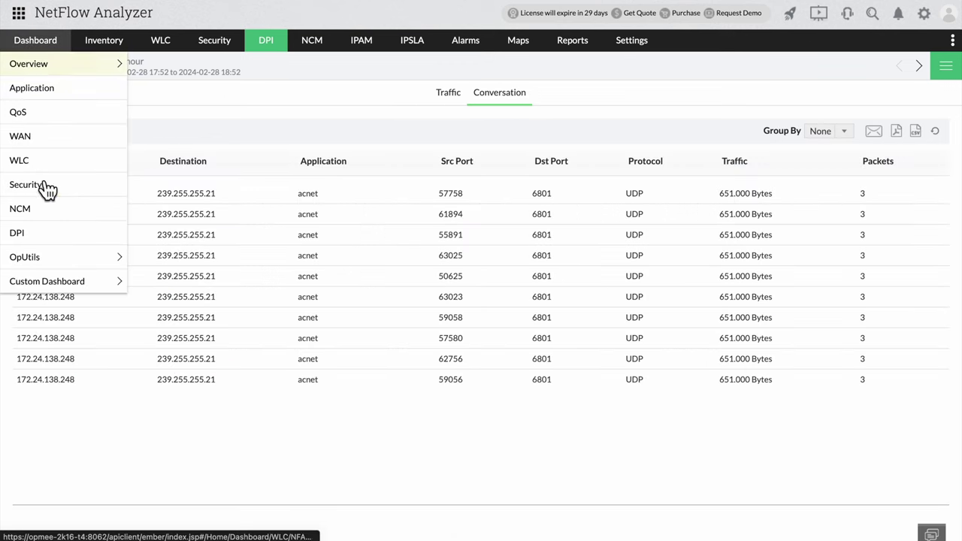
# - Show the DPI dashboard's Top N URL and Traffic Report by Speed widgets
pyautogui.click(39, 233)
pyautogui.scroll(-1, 481, 309)
pyautogui.scroll(-4, 481, 309)
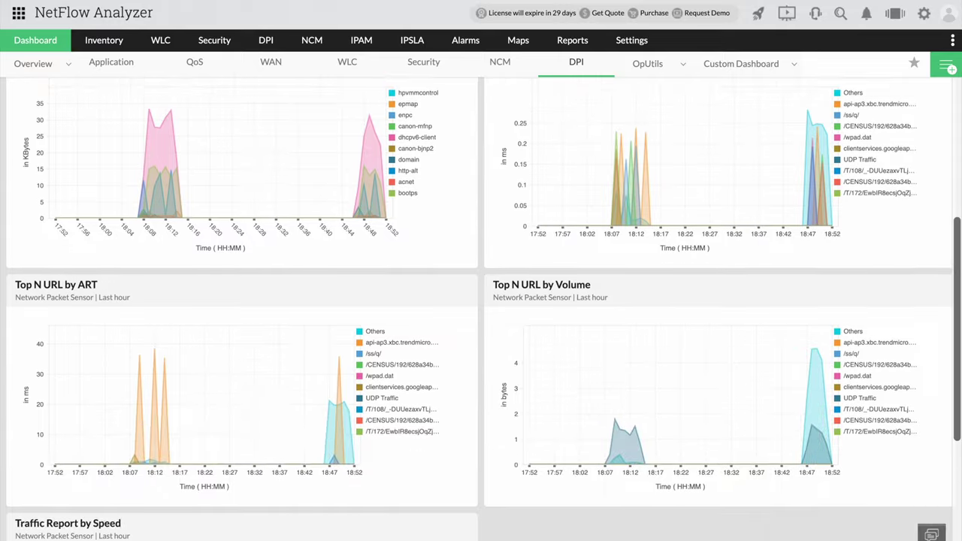
pyautogui.scroll(-2, 481, 309)
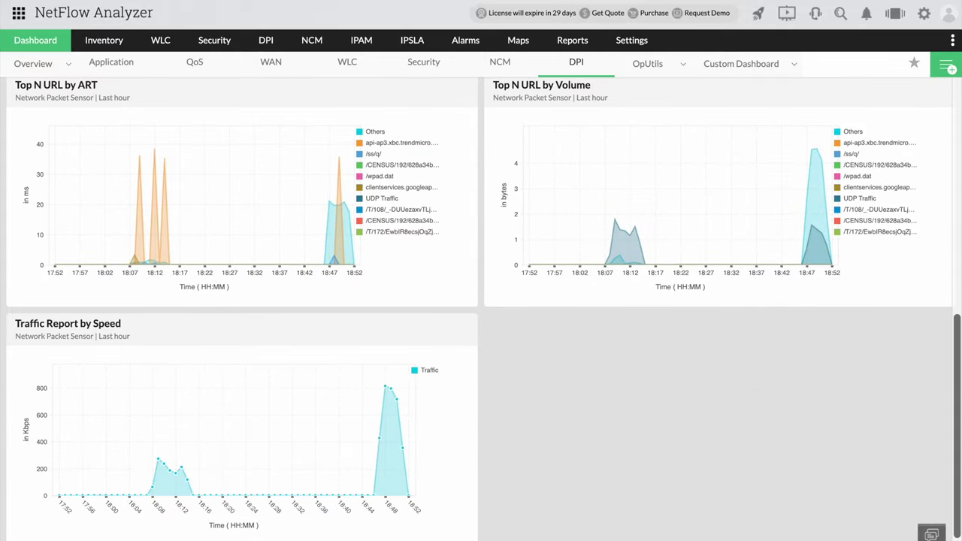